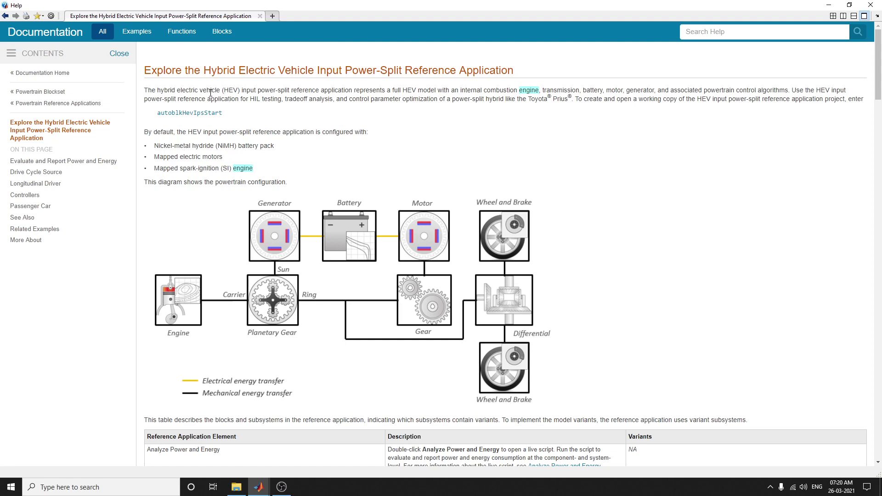
- Highlight phrases in the HEV application's introduction, up through the autoblkHevIpsStart command
{"action": "left_click_drag", "start_coordinate": [210, 90], "coordinate": [245, 100]}
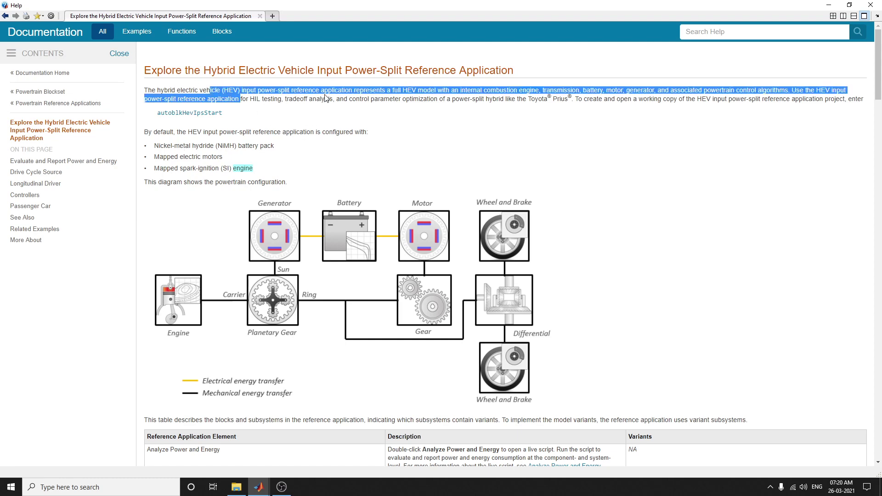
{"action": "left_click", "coordinate": [400, 100]}
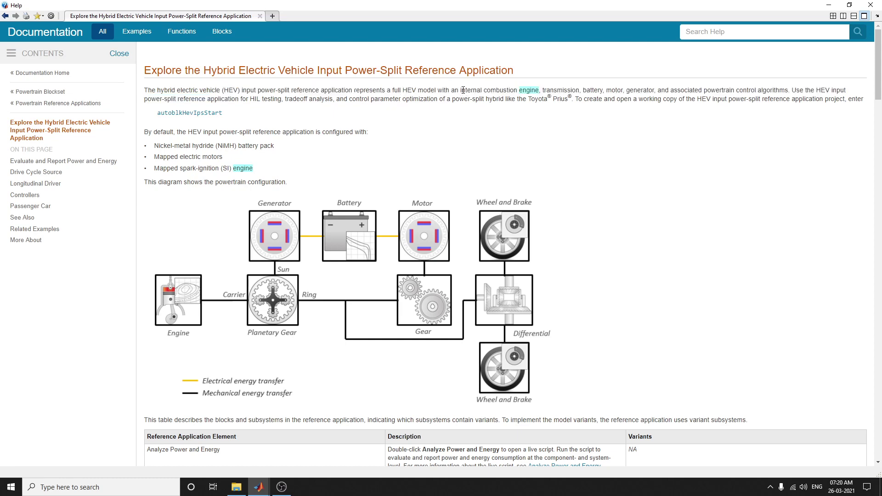
{"action": "left_click_drag", "start_coordinate": [463, 90], "coordinate": [536, 90]}
{"action": "mouse_move", "coordinate": [591, 91]}
{"action": "left_mouse_down"}
{"action": "mouse_move", "coordinate": [570, 92]}
{"action": "mouse_move", "coordinate": [623, 99]}
{"action": "mouse_move", "coordinate": [596, 99]}
{"action": "left_mouse_up"}
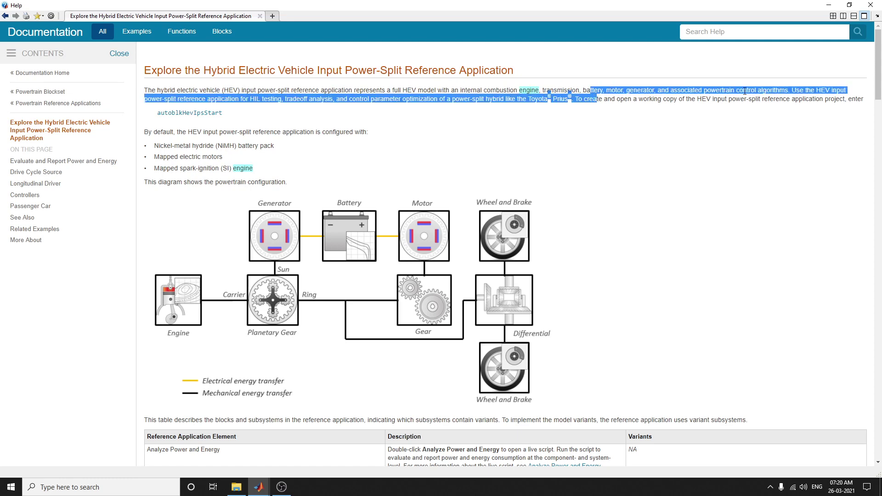
{"action": "left_click", "coordinate": [715, 144]}
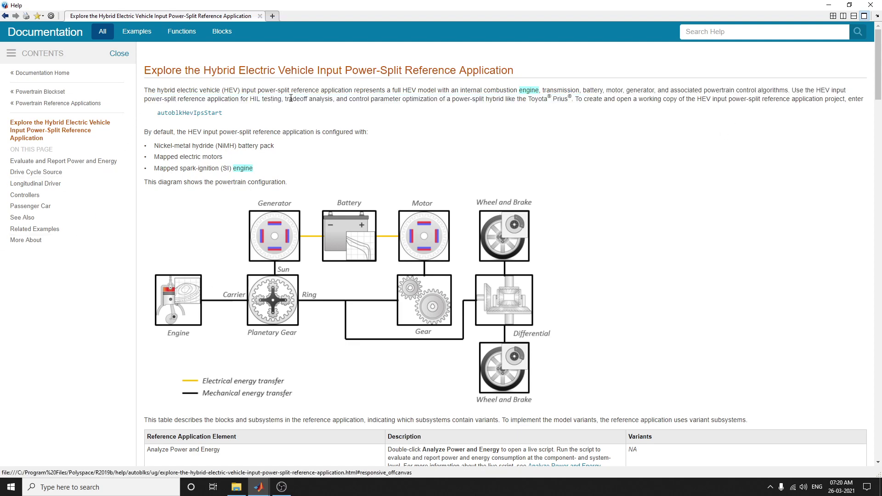
{"action": "left_click_drag", "start_coordinate": [287, 98], "coordinate": [336, 109]}
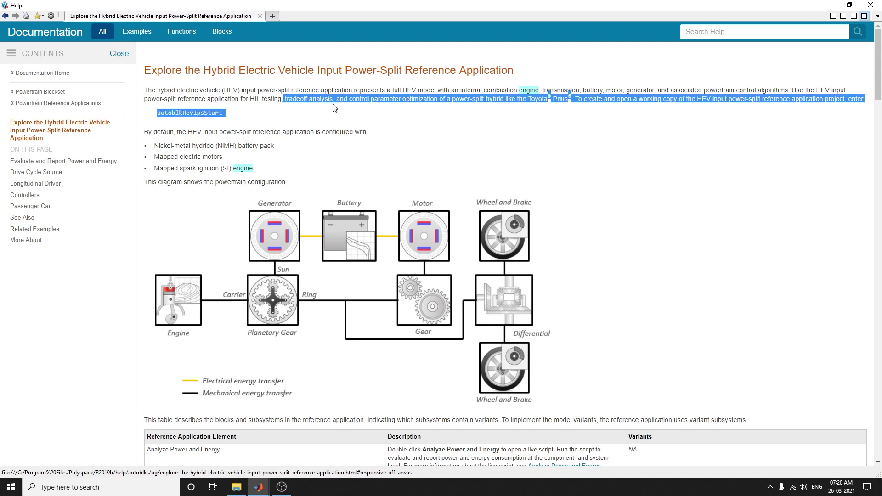
{"action": "left_click", "coordinate": [360, 109]}
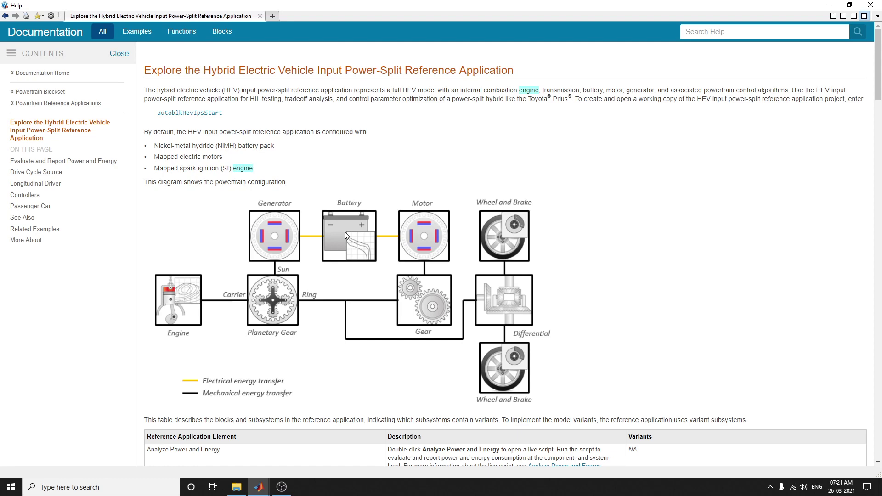
- Scroll to the blocks and subsystems table, then bring the HevIpsReferenceApplication model to the front
{"action": "scroll", "coordinate": [340, 330], "scroll_direction": "down", "scroll_amount": 5}
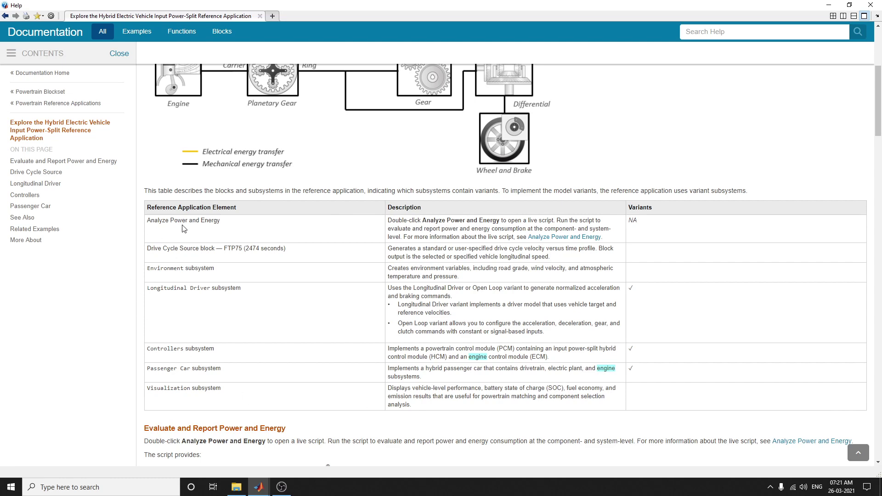
{"action": "key", "text": "alt+Tab"}
{"action": "key", "text": "alt+Tab"}
{"action": "key", "text": "alt+Tab"}
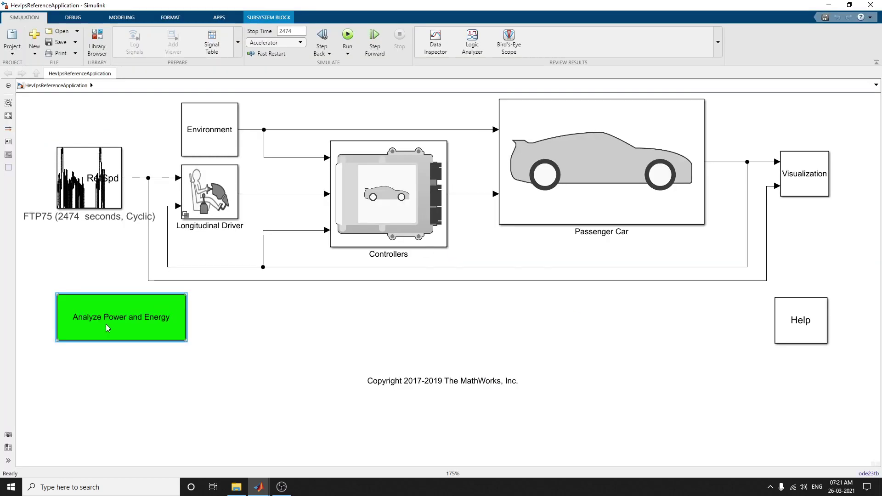
{"action": "key", "text": "alt+Tab"}
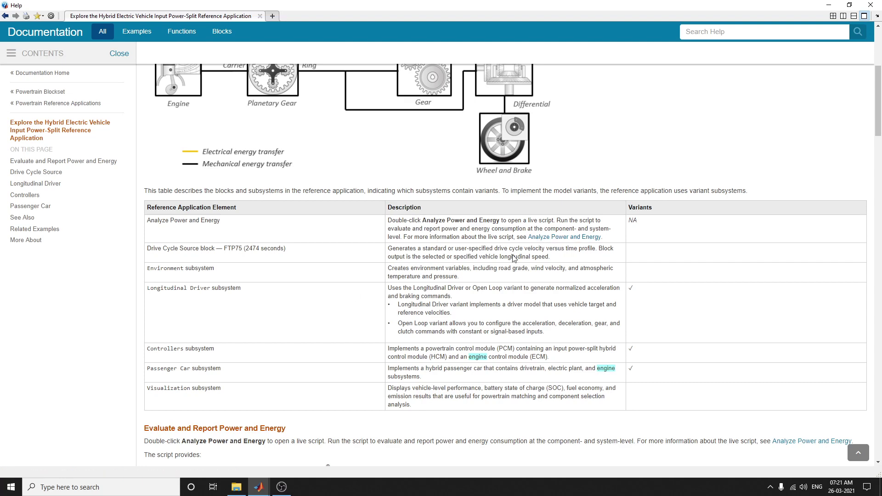
{"action": "key", "text": "alt+Tab"}
{"action": "key", "text": "alt+Tab"}
{"action": "key", "text": "alt+Tab"}
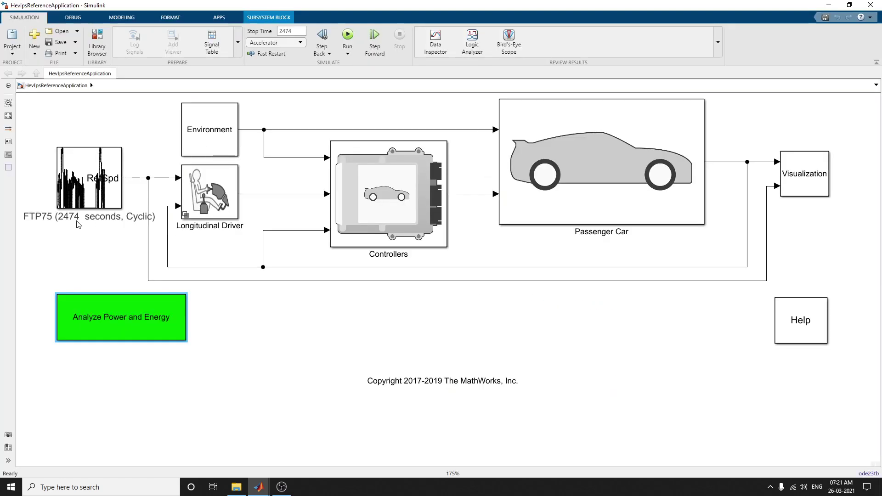
- Check the Drive Cycle Source block's drive cycle list and keep FTP75 selected
{"action": "double_click", "coordinate": [82, 195]}
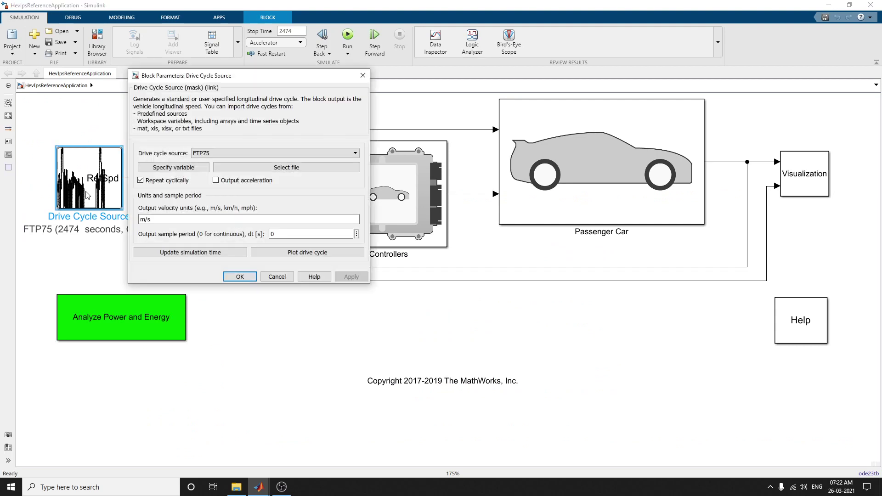
{"action": "left_click", "coordinate": [205, 155]}
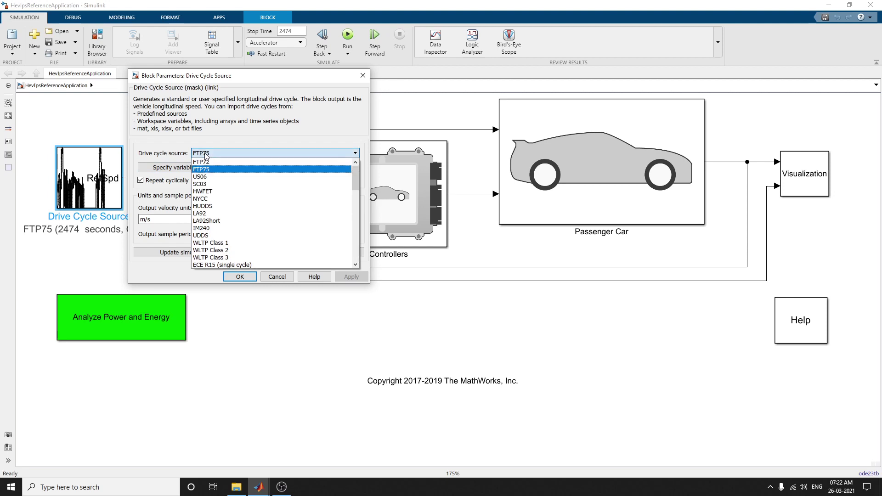
{"action": "left_click", "coordinate": [205, 155]}
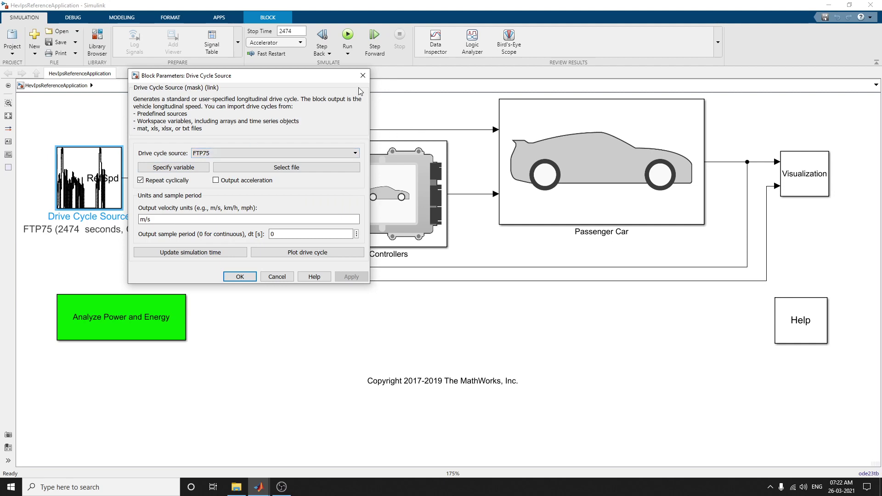
{"action": "left_click", "coordinate": [363, 75]}
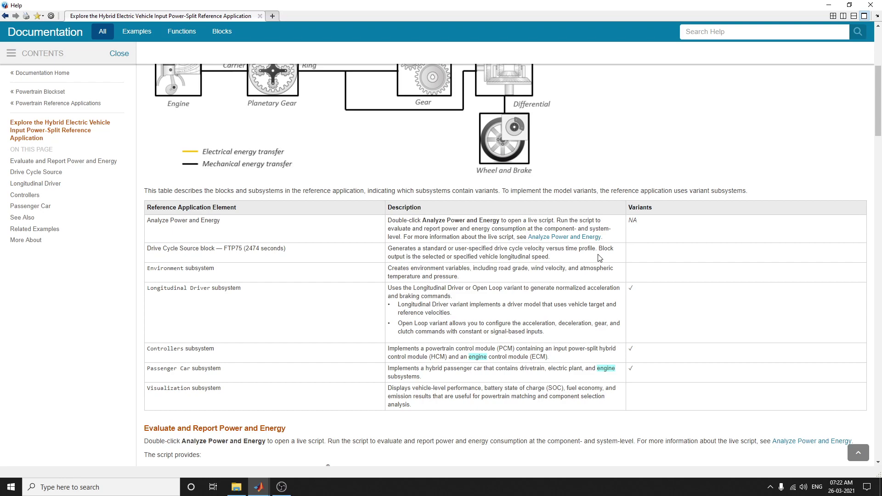
- Switch between the help page and the Simulink model, clearing the model's block selection
{"action": "key", "text": "alt+Tab"}
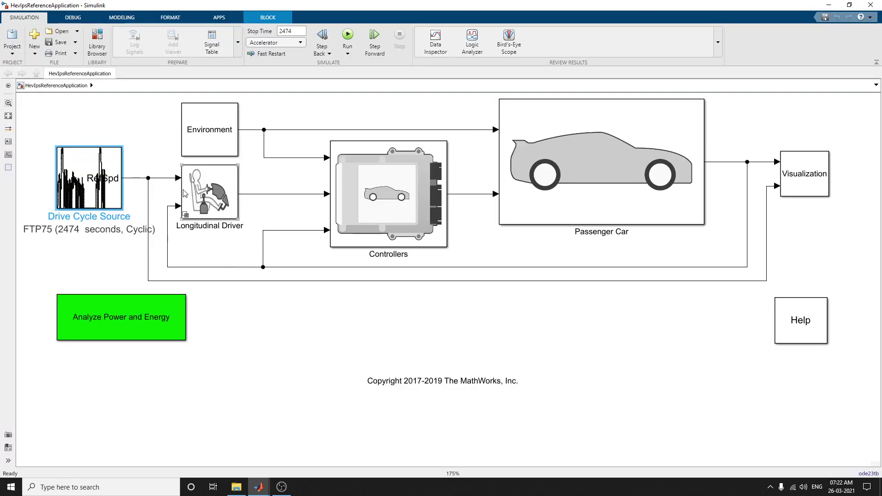
{"action": "key", "text": "alt+Tab"}
{"action": "key", "text": "alt+Tab"}
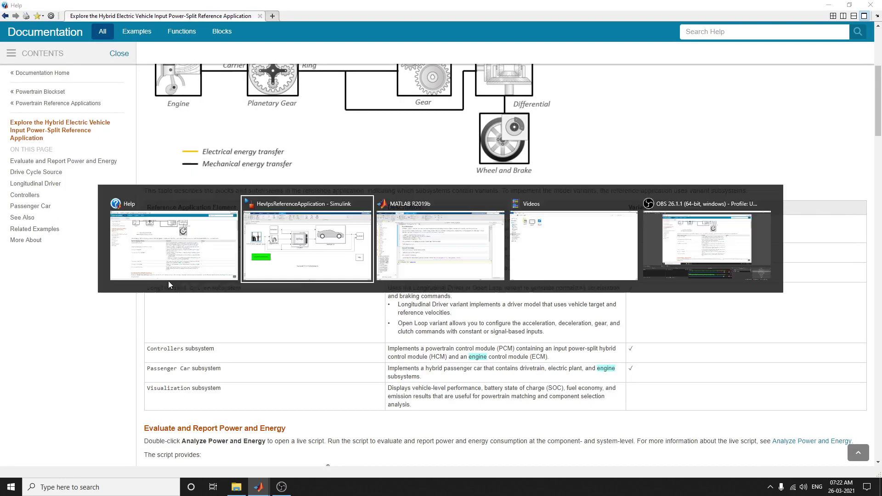
{"action": "key", "text": "alt+Tab"}
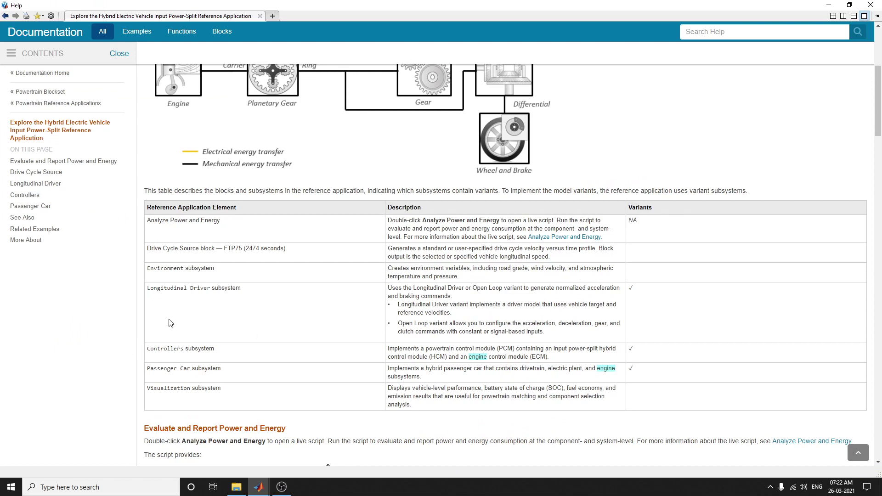
{"action": "key", "text": "alt+Tab"}
{"action": "key", "text": "alt+Tab"}
{"action": "key", "text": "alt+Tab"}
{"action": "key", "text": "alt+Tab"}
{"action": "key", "text": "alt+Tab"}
{"action": "left_click", "coordinate": [858, 144]}
{"action": "key", "text": "alt+Tab"}
- Scroll the help to Evaluate and Report Power and Energy, then bring up the GenerateEnergyReport live script
{"action": "scroll", "coordinate": [378, 353], "scroll_direction": "down", "scroll_amount": 6}
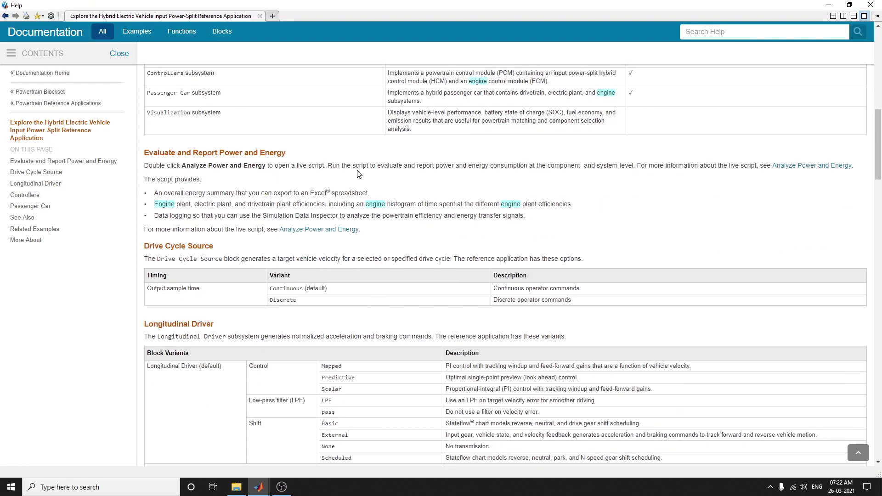
{"action": "key", "text": "alt+Tab"}
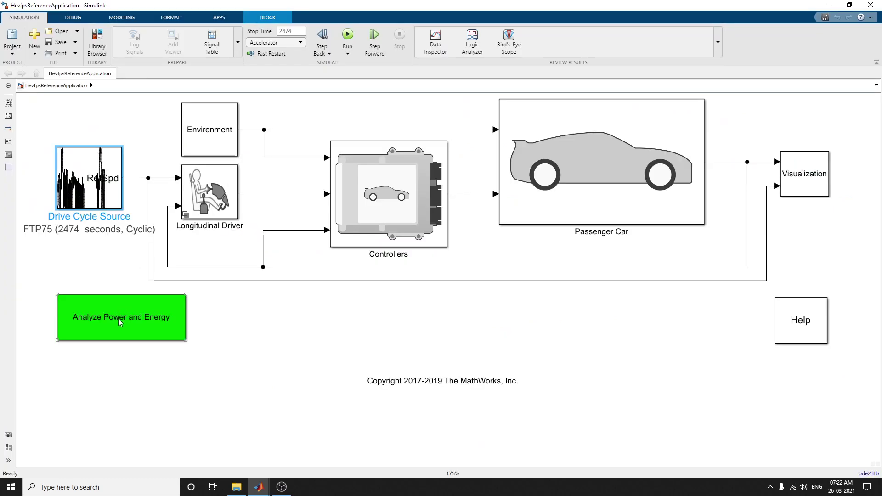
{"action": "key", "text": "alt+Tab"}
{"action": "mouse_move", "coordinate": [261, 492]}
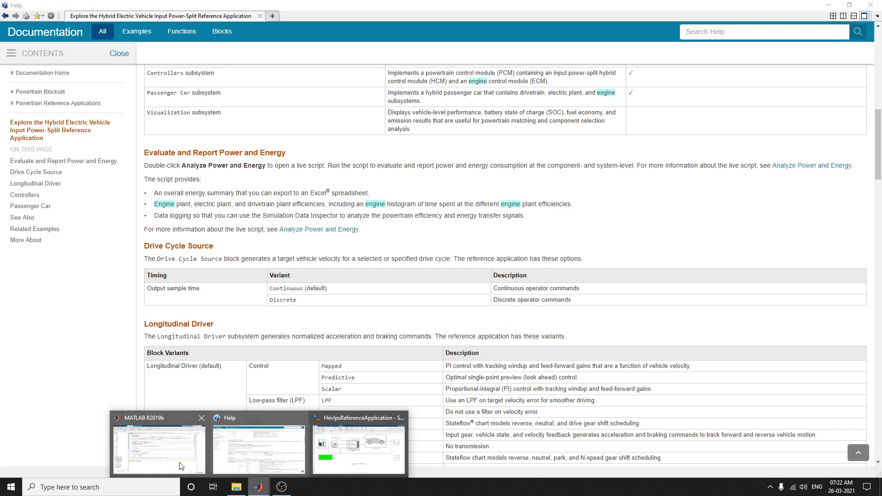
{"action": "left_click", "coordinate": [156, 441]}
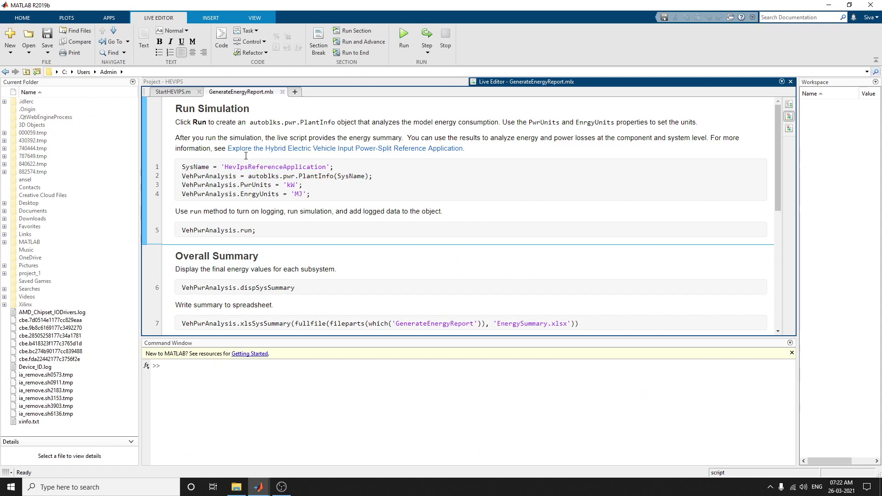
- Scroll GenerateEnergyReport.mlx and follow its link to the Explore the Hybrid Electric Vehicle Input Power-Split page
{"action": "scroll", "coordinate": [277, 187], "scroll_direction": "down", "scroll_amount": 5}
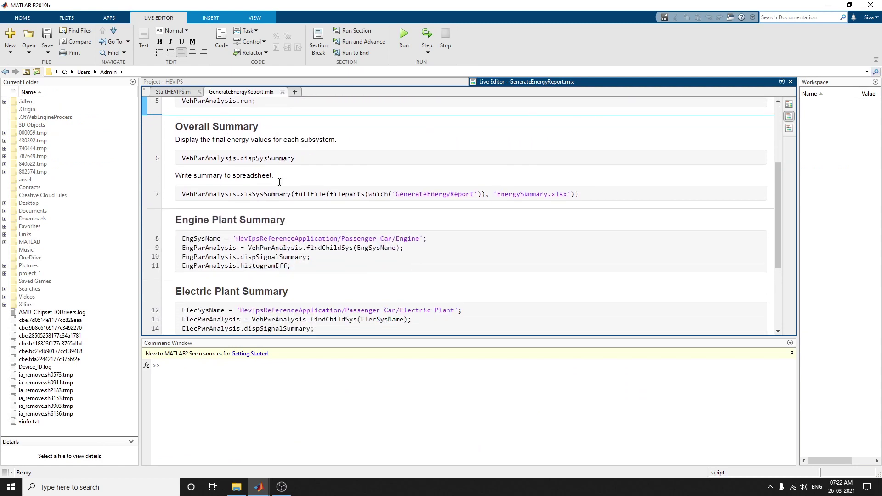
{"action": "scroll", "coordinate": [277, 188], "scroll_direction": "down", "scroll_amount": 3}
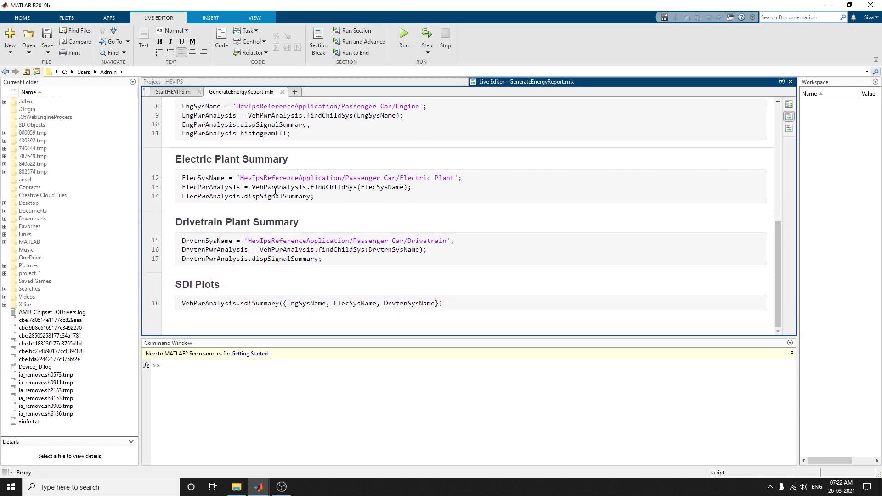
{"action": "scroll", "coordinate": [295, 211], "scroll_direction": "up", "scroll_amount": 4}
{"action": "scroll", "coordinate": [296, 210], "scroll_direction": "up", "scroll_amount": 3}
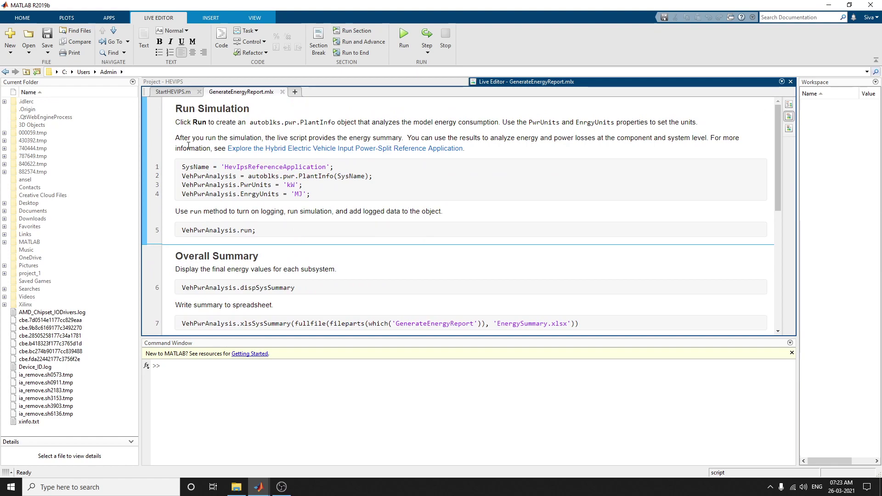
{"action": "left_click", "coordinate": [404, 148]}
{"action": "scroll", "coordinate": [413, 137], "scroll_direction": "up", "scroll_amount": 10}
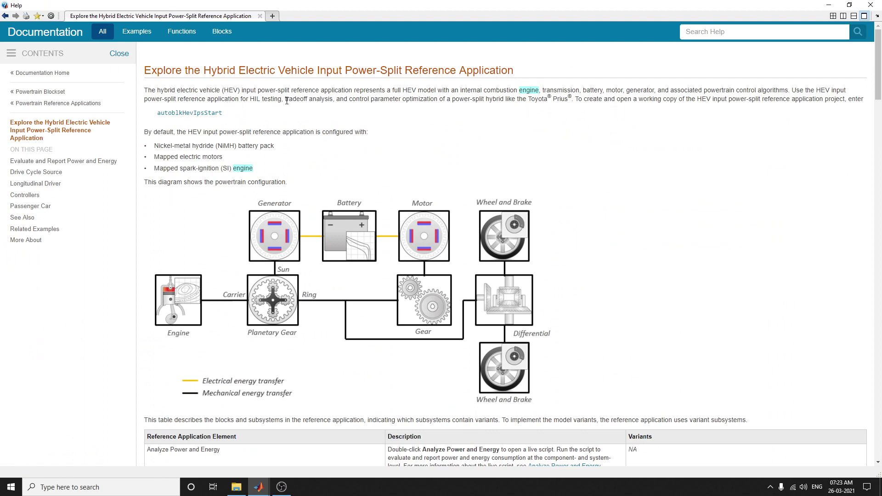
- Highlight the tradeoff analysis and Prius parameter optimization phrases, then return to the live script
{"action": "left_click_drag", "start_coordinate": [285, 100], "coordinate": [325, 101]}
{"action": "left_click_drag", "start_coordinate": [384, 99], "coordinate": [571, 102]}
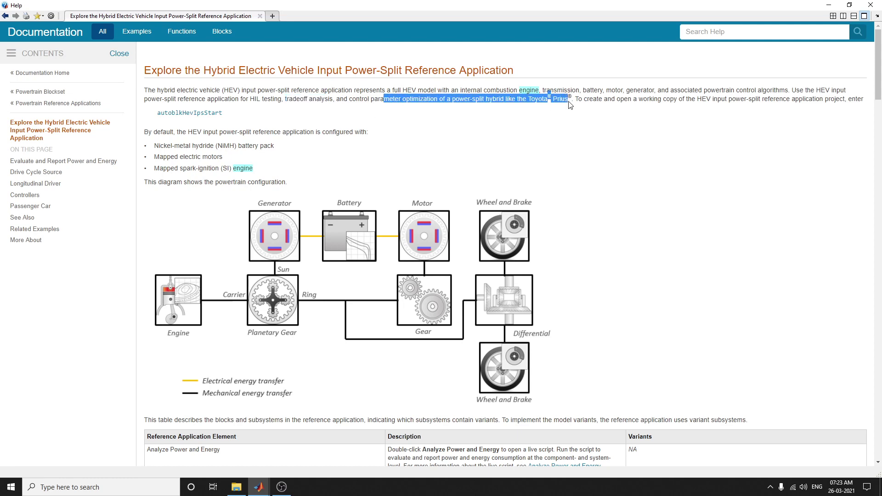
{"action": "key", "text": "alt+Tab"}
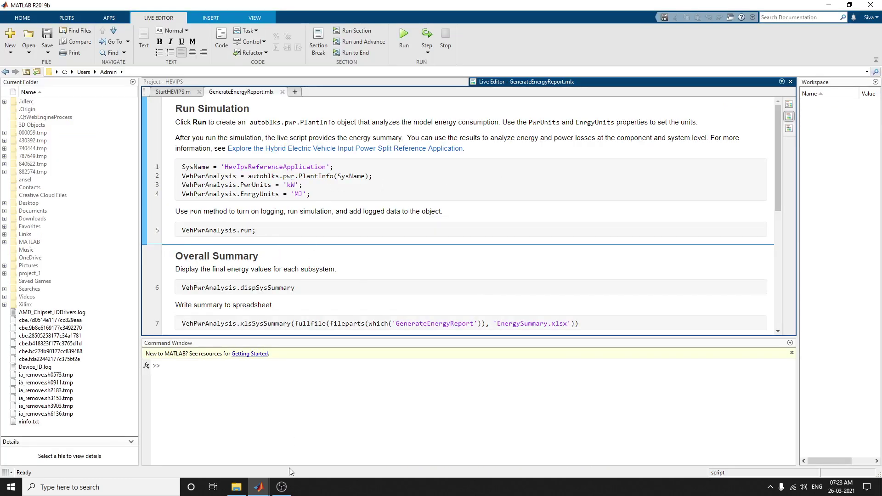
- Run the GenerateEnergyReport live script and scroll the help page as the simulation starts
{"action": "left_click", "coordinate": [401, 36]}
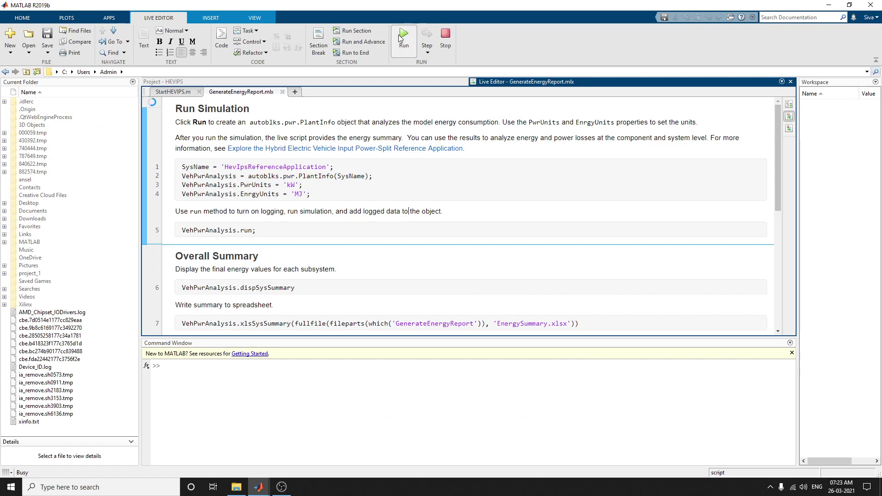
{"action": "mouse_move", "coordinate": [266, 488]}
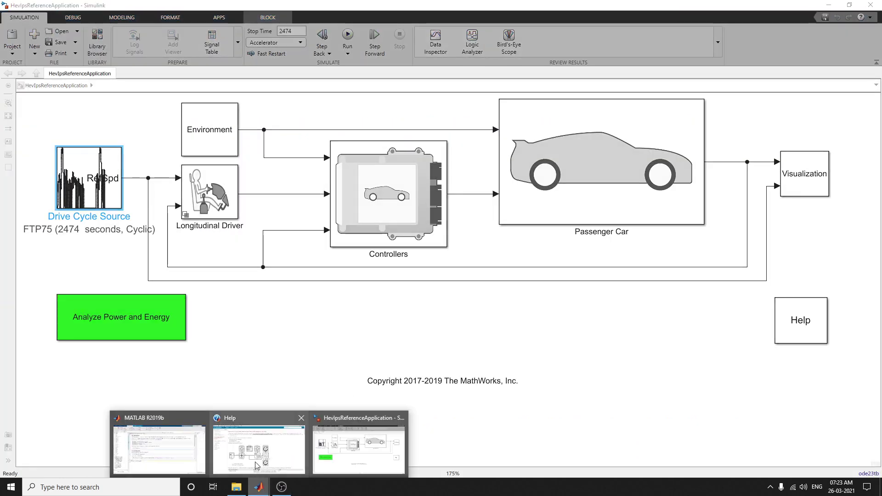
{"action": "left_click", "coordinate": [259, 448]}
{"action": "scroll", "coordinate": [455, 358], "scroll_direction": "down", "scroll_amount": 10}
{"action": "scroll", "coordinate": [455, 358], "scroll_direction": "down", "scroll_amount": 4}
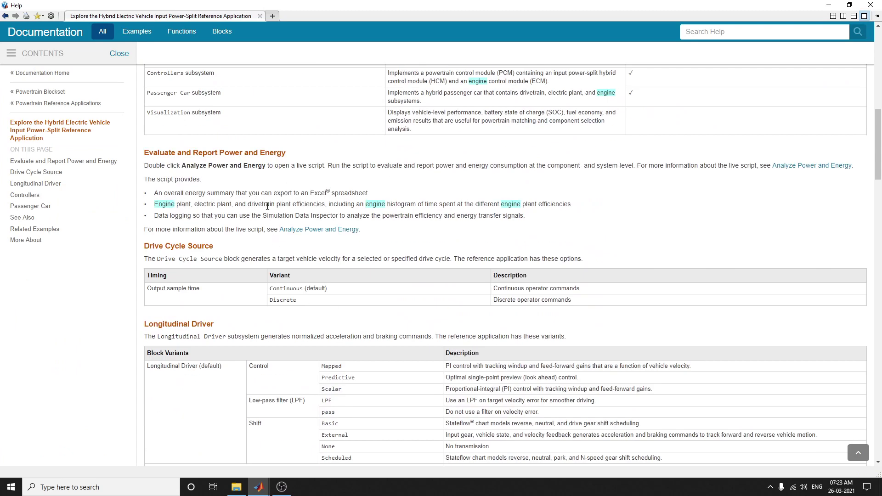
- Revisit the live script, then return to the help page and highlight the Output sample time entry
{"action": "left_click", "coordinate": [265, 490]}
{"action": "left_click", "coordinate": [265, 490]}
{"action": "mouse_move", "coordinate": [265, 490]}
{"action": "left_click", "coordinate": [158, 442]}
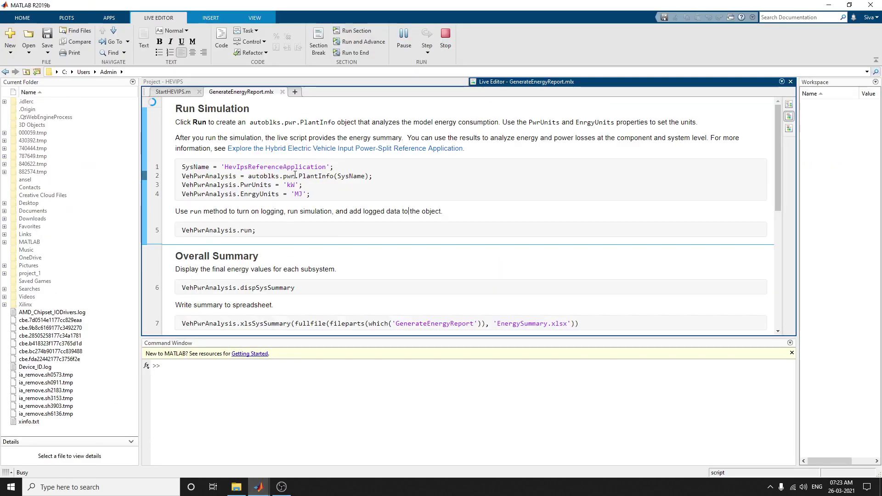
{"action": "scroll", "coordinate": [229, 227], "scroll_direction": "down", "scroll_amount": 5}
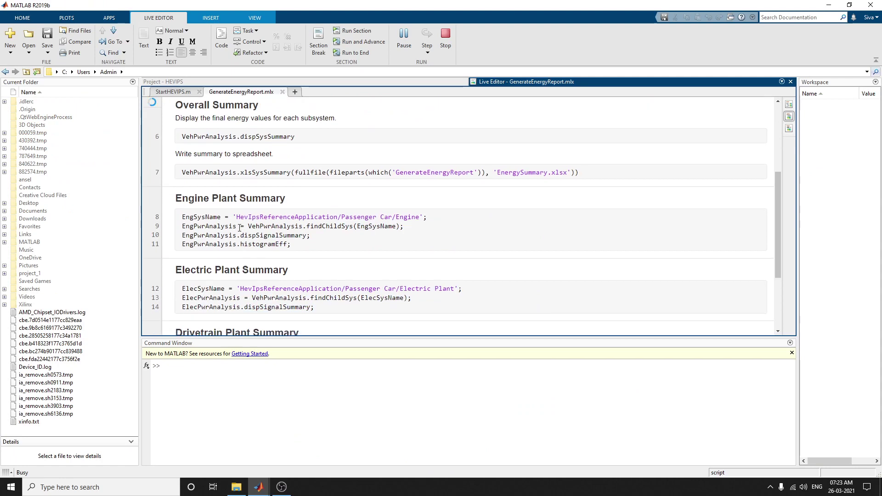
{"action": "key", "text": "alt+Tab"}
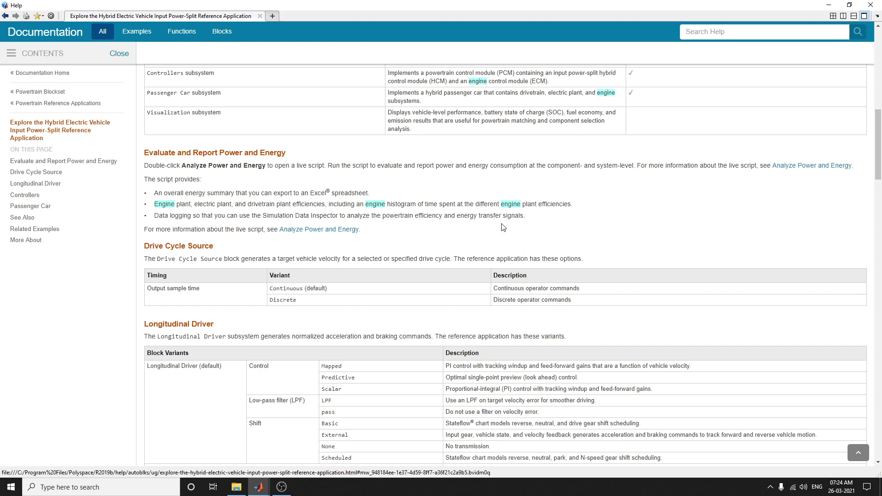
{"action": "scroll", "coordinate": [354, 323], "scroll_direction": "down", "scroll_amount": 2}
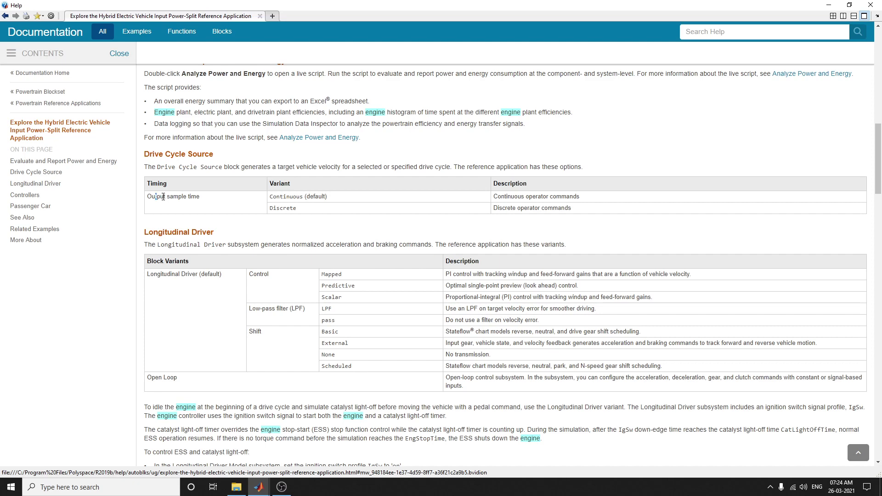
{"action": "left_click_drag", "start_coordinate": [163, 197], "coordinate": [201, 199]}
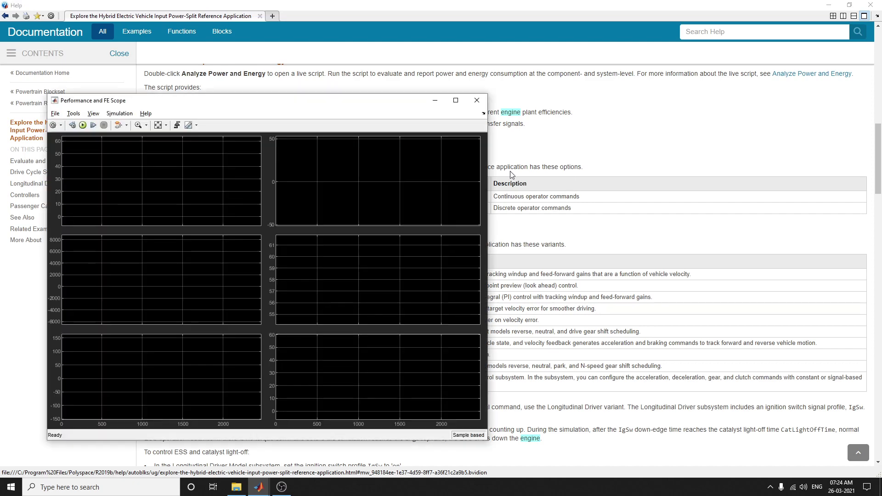
- Maximize the Performance and FE Scope window, then bring MATLAB and the HevIpsReferenceApplication model forward
{"action": "left_click_drag", "start_coordinate": [385, 103], "coordinate": [529, 63]}
{"action": "left_click", "coordinate": [582, 50]}
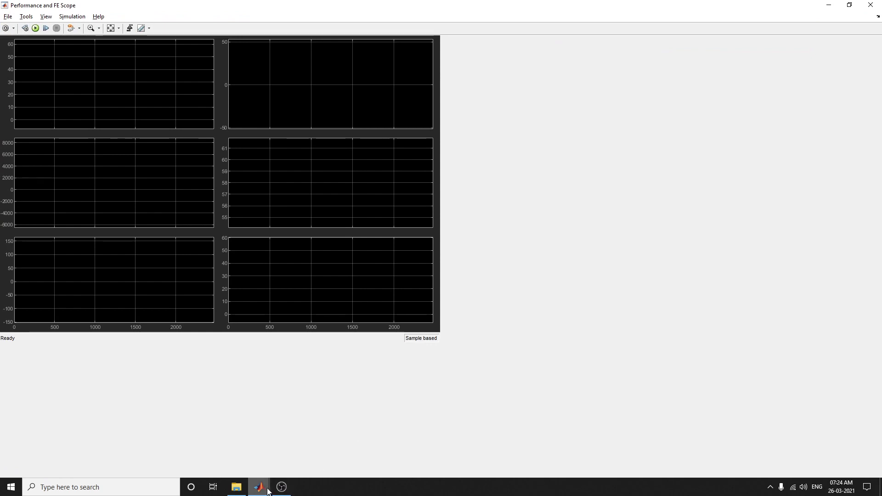
{"action": "mouse_move", "coordinate": [259, 486]}
{"action": "left_click", "coordinate": [140, 457]}
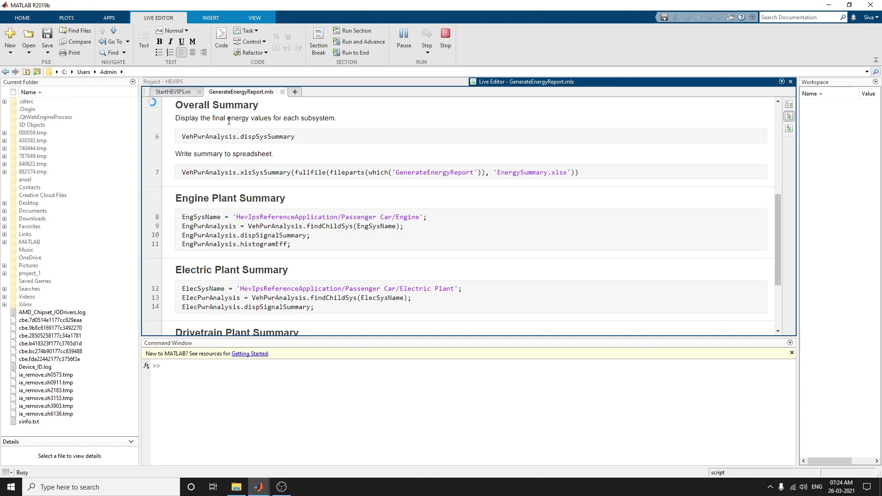
{"action": "mouse_move", "coordinate": [258, 487]}
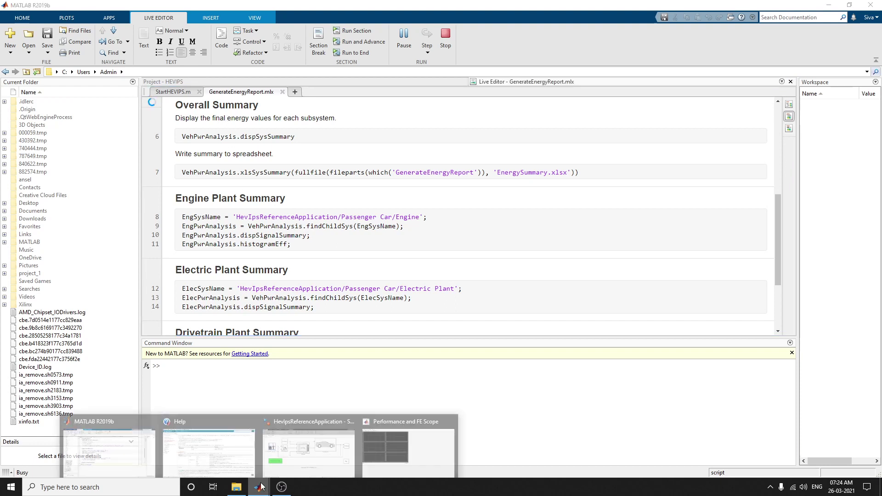
{"action": "left_click", "coordinate": [296, 456]}
- On the help page, select the Open Loop driver variant description, then scroll toward Controllers
{"action": "left_click", "coordinate": [237, 448]}
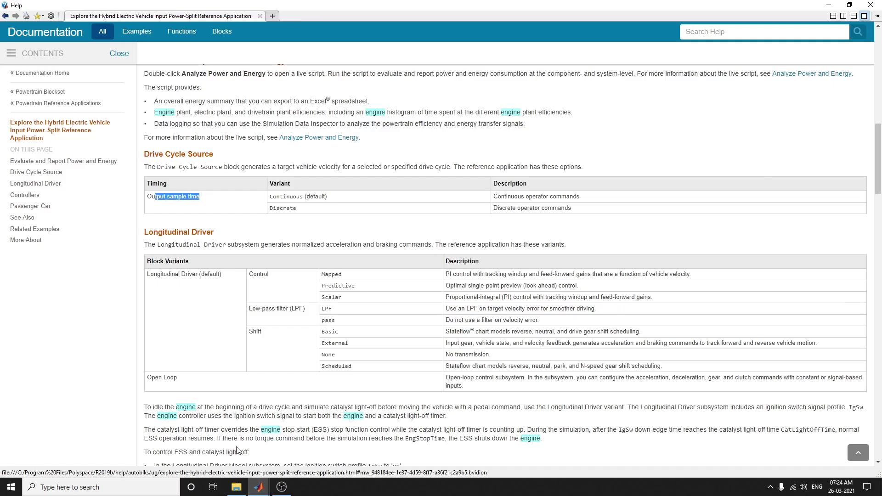
{"action": "scroll", "coordinate": [294, 387], "scroll_direction": "down", "scroll_amount": 2}
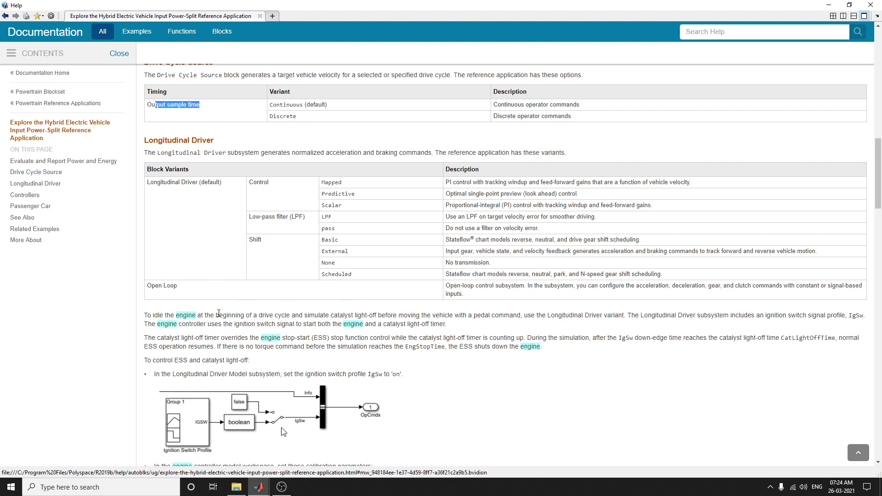
{"action": "left_click_drag", "start_coordinate": [160, 287], "coordinate": [459, 293]}
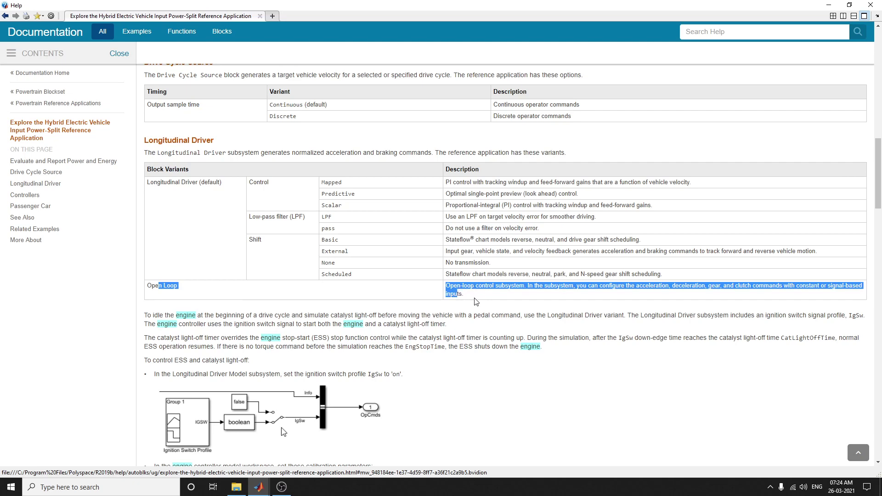
{"action": "left_click", "coordinate": [475, 301]}
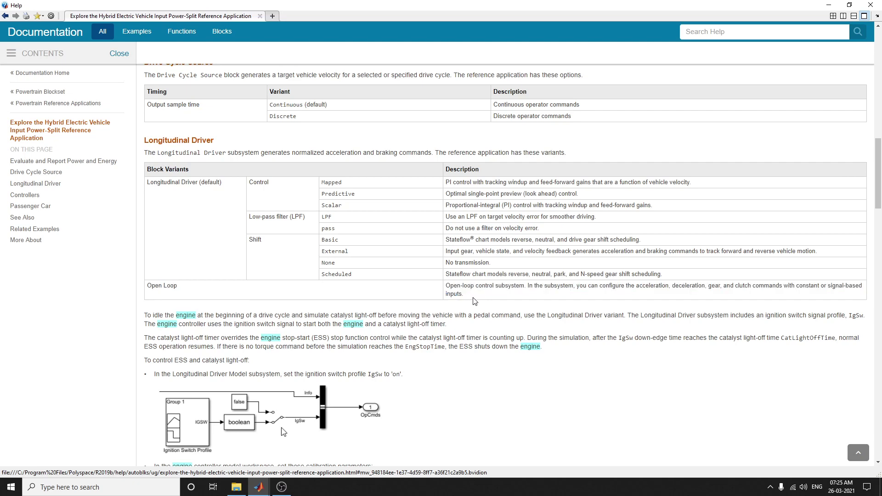
{"action": "triple_click", "coordinate": [448, 286]}
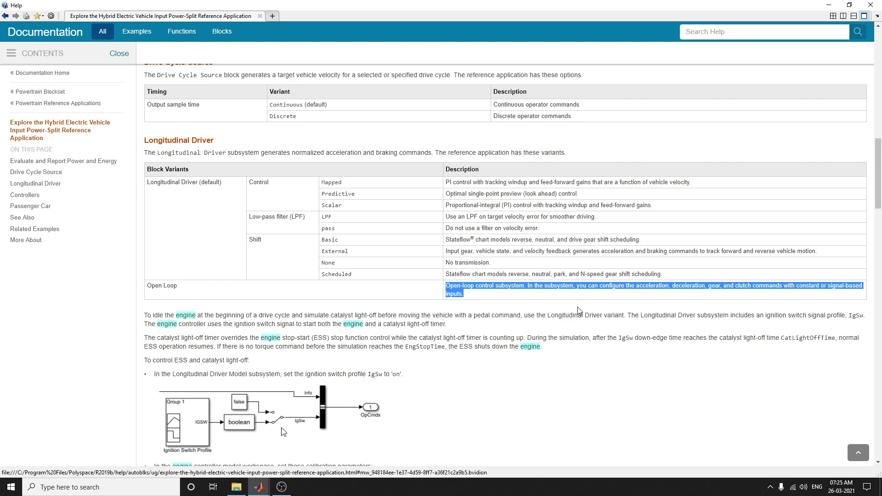
{"action": "scroll", "coordinate": [509, 402], "scroll_direction": "down", "scroll_amount": 3}
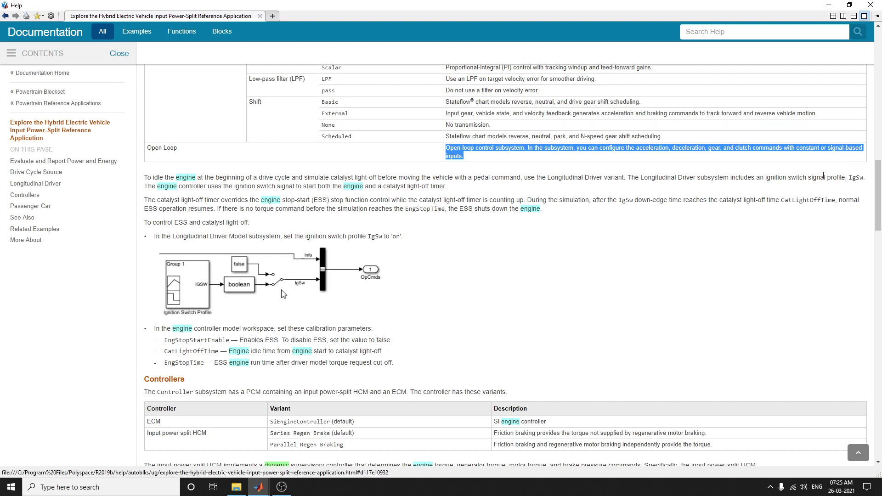
- Highlight the dynamic supervisory controller and brake pressure phrases in the input power-split HCM paragraph
{"action": "scroll", "coordinate": [528, 280], "scroll_direction": "down", "scroll_amount": 5}
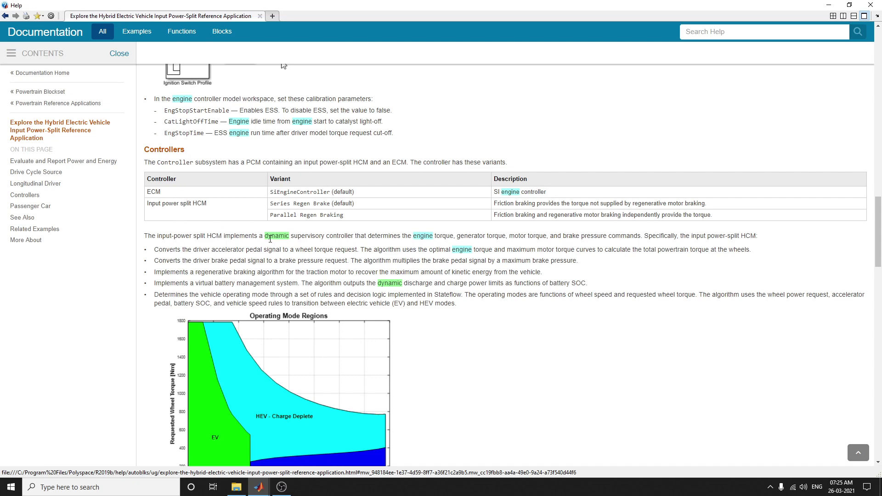
{"action": "left_click_drag", "start_coordinate": [264, 236], "coordinate": [390, 236]}
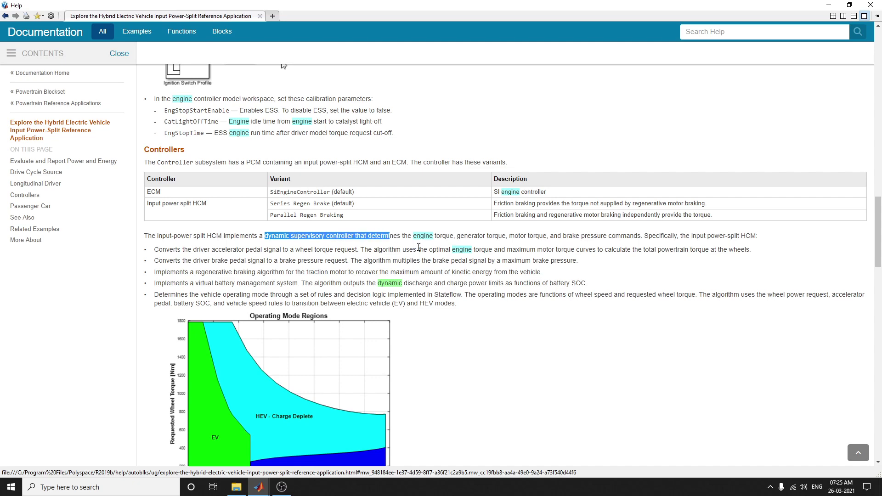
{"action": "left_click", "coordinate": [478, 237]}
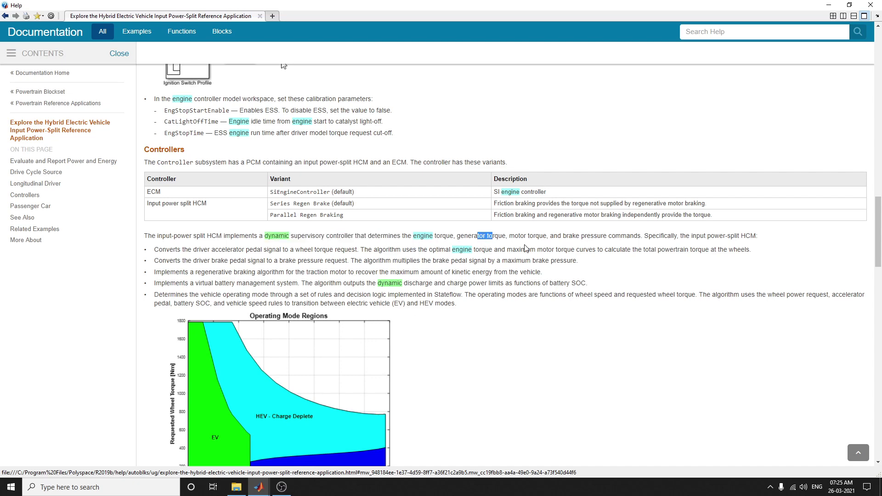
{"action": "left_click_drag", "start_coordinate": [576, 236], "coordinate": [591, 237]}
{"action": "scroll", "coordinate": [479, 280], "scroll_direction": "down", "scroll_amount": 1}
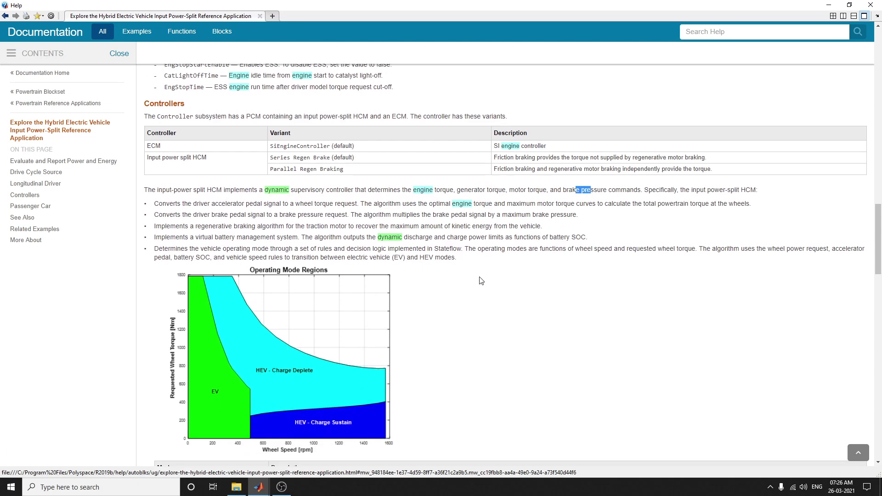
{"action": "scroll", "coordinate": [432, 283], "scroll_direction": "down", "scroll_amount": 1}
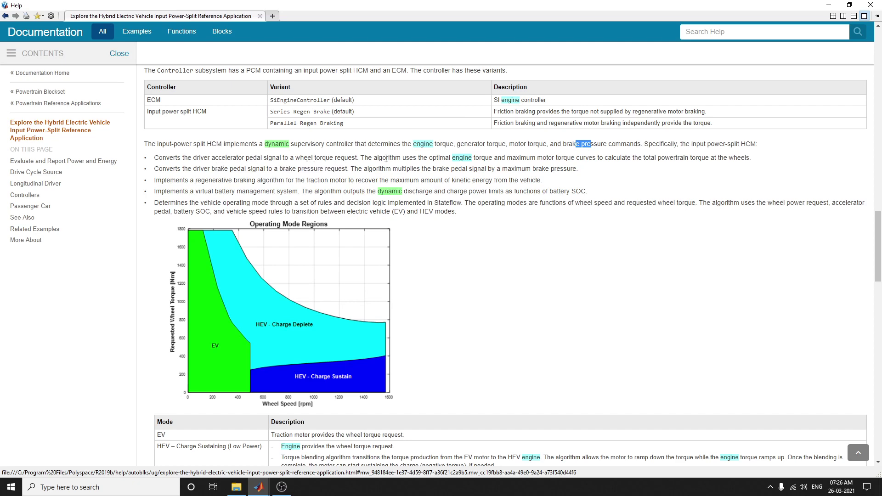
{"action": "left_click_drag", "start_coordinate": [364, 158], "coordinate": [611, 159]}
{"action": "left_click", "coordinate": [673, 178]}
{"action": "left_click_drag", "start_coordinate": [689, 158], "coordinate": [697, 158]}
{"action": "left_click_drag", "start_coordinate": [200, 170], "coordinate": [589, 179]}
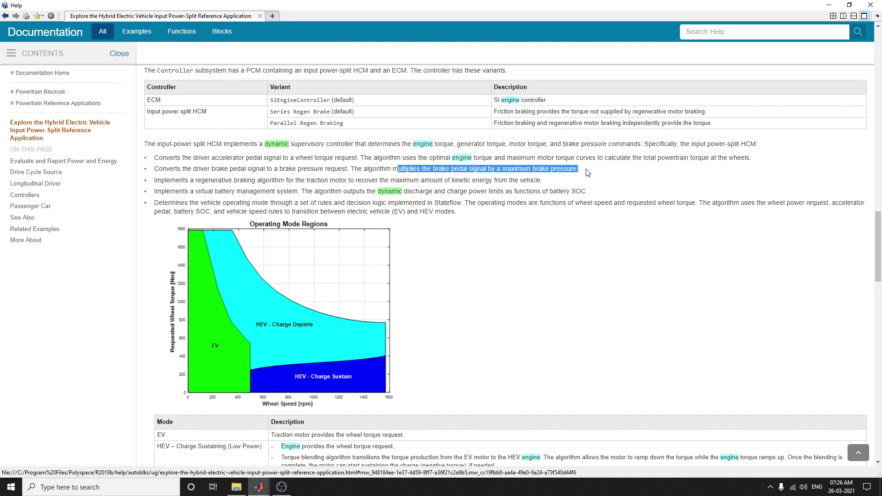
{"action": "left_click", "coordinate": [589, 180]}
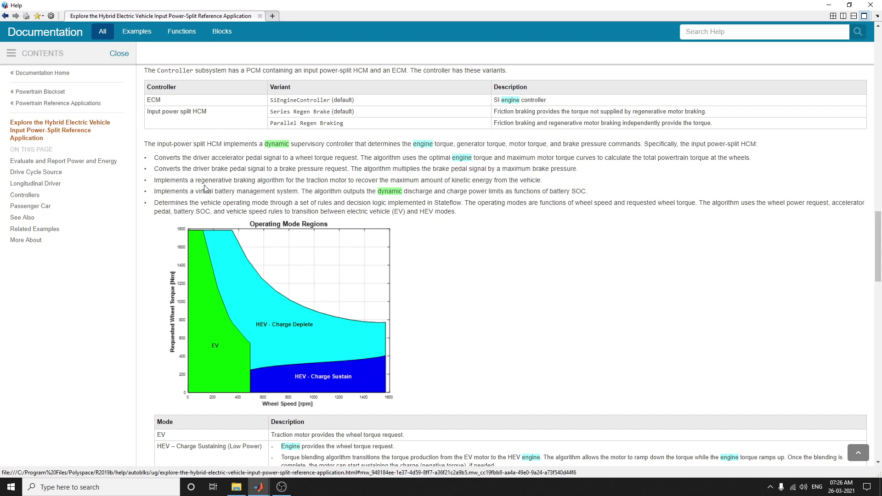
{"action": "left_click_drag", "start_coordinate": [154, 181], "coordinate": [554, 179]}
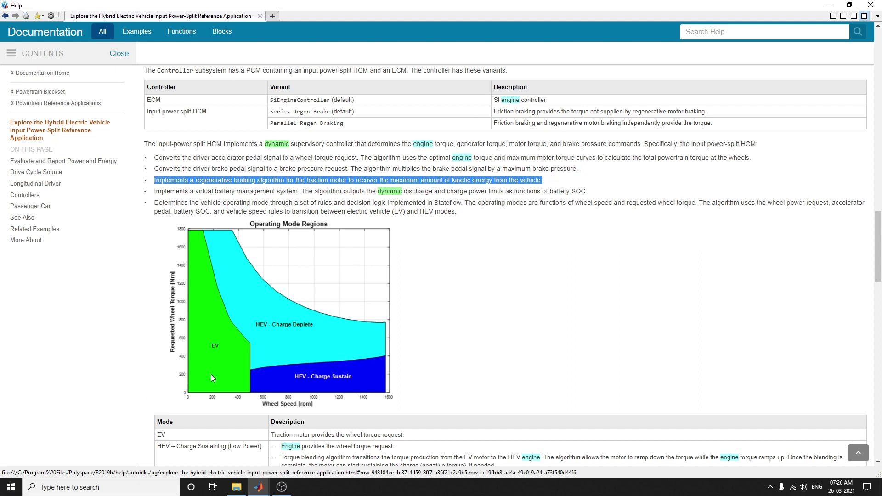
{"action": "left_click_drag", "start_coordinate": [162, 196], "coordinate": [254, 192]}
{"action": "left_click_drag", "start_coordinate": [327, 192], "coordinate": [616, 193]}
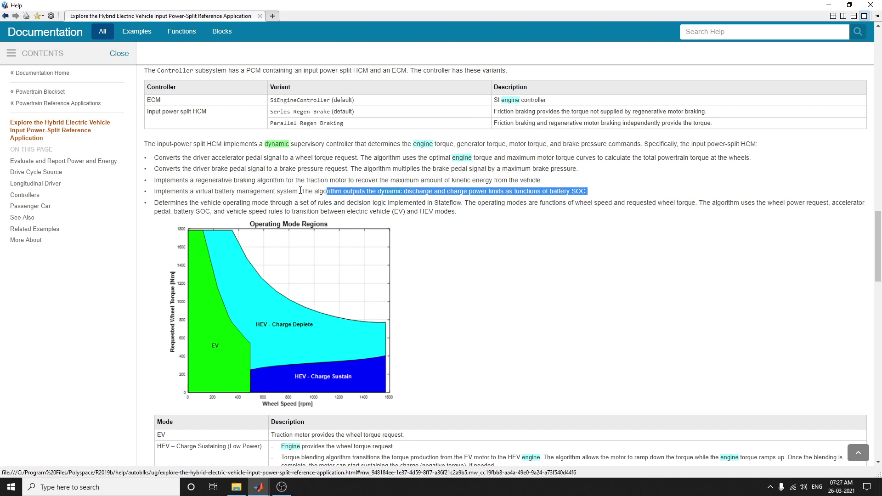
- Highlight the battery SOC and operating mode sentences, ending on 'electric vehicle (EV) and HEV modes.'
{"action": "left_click_drag", "start_coordinate": [302, 192], "coordinate": [602, 192]}
{"action": "left_click", "coordinate": [418, 194]}
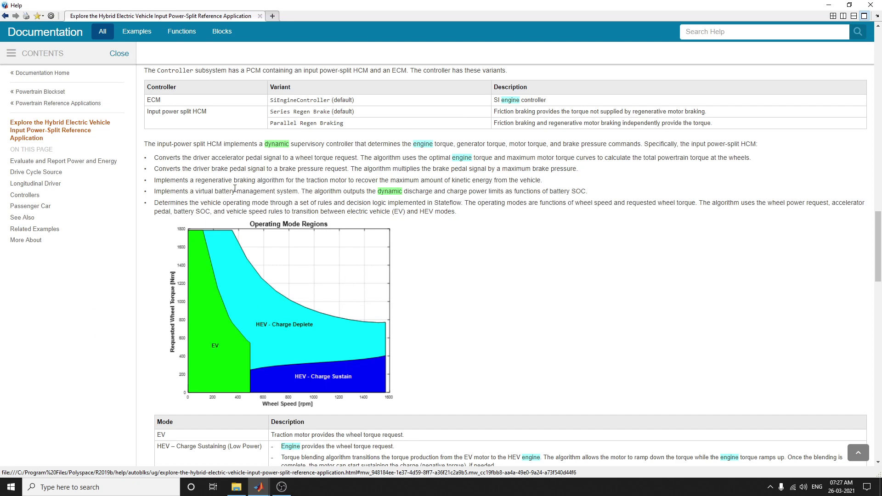
{"action": "left_click_drag", "start_coordinate": [158, 203], "coordinate": [413, 203]}
{"action": "left_click_drag", "start_coordinate": [469, 203], "coordinate": [497, 211]}
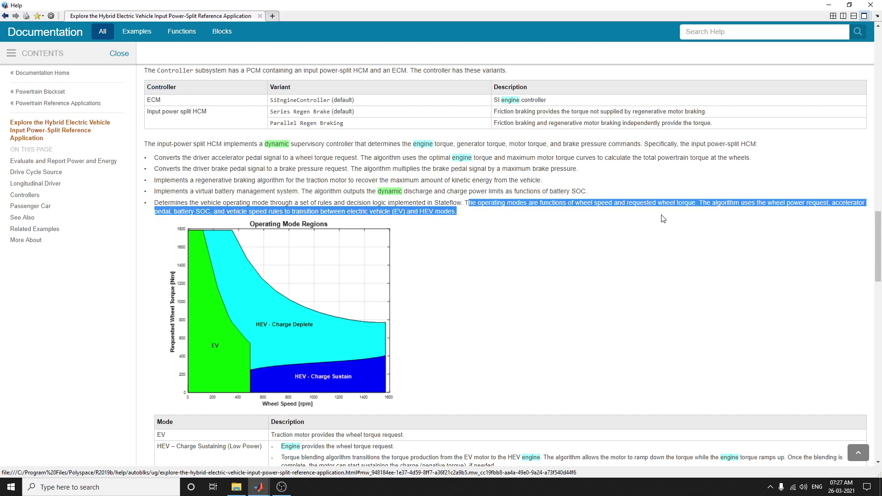
{"action": "left_click", "coordinate": [776, 221]}
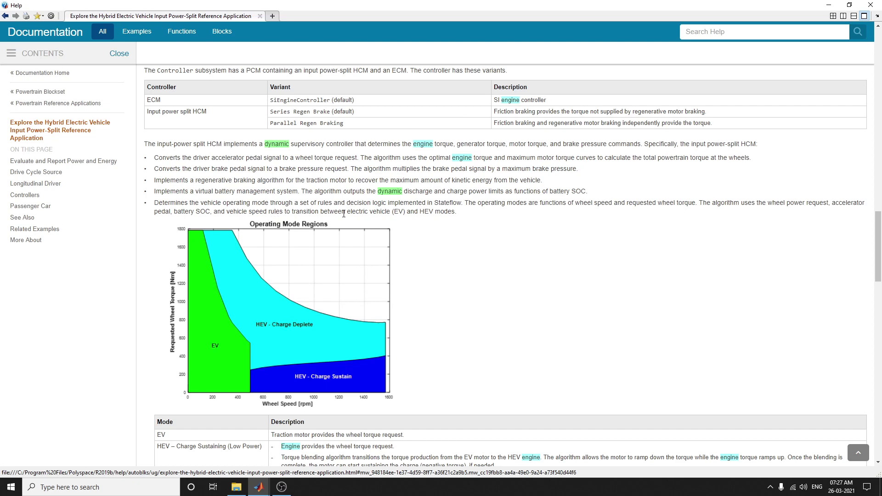
{"action": "left_click_drag", "start_coordinate": [357, 211], "coordinate": [460, 214]}
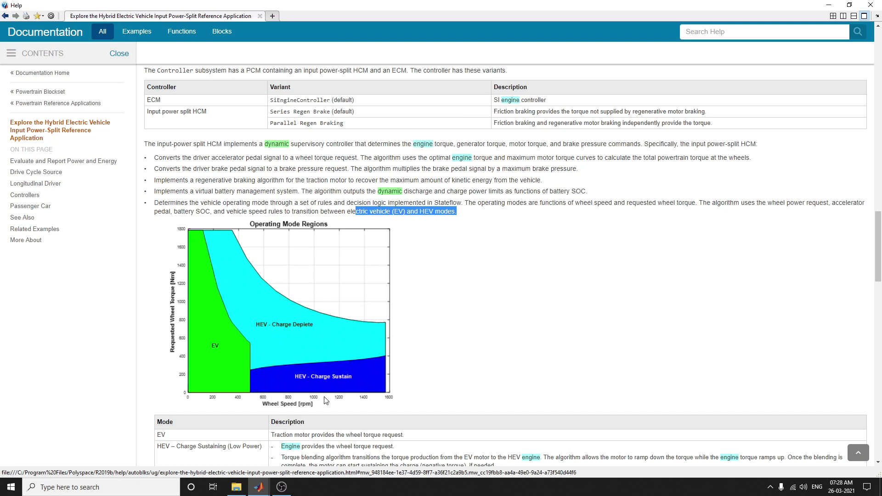
- Highlight the EV, engine wheel-torque and torque-blending descriptions in the Mode table, then bring up MATLAB window previews
{"action": "scroll", "coordinate": [294, 363], "scroll_direction": "down", "scroll_amount": 3}
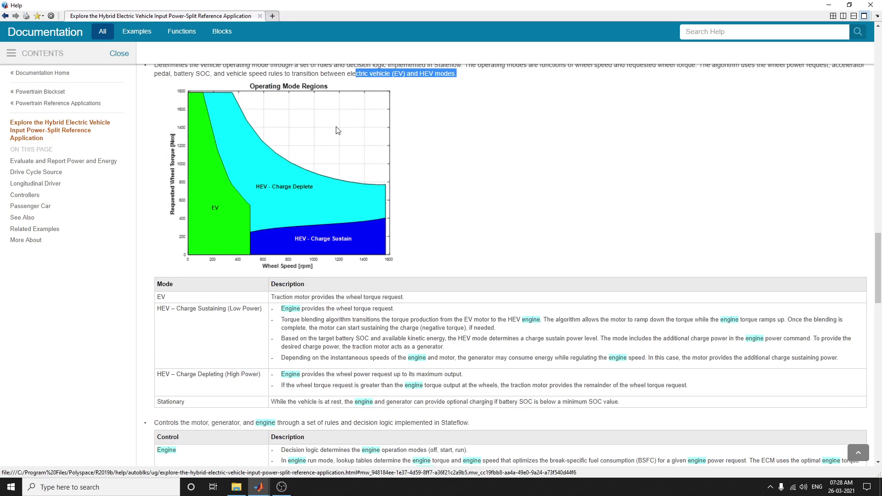
{"action": "scroll", "coordinate": [339, 177], "scroll_direction": "up", "scroll_amount": 2}
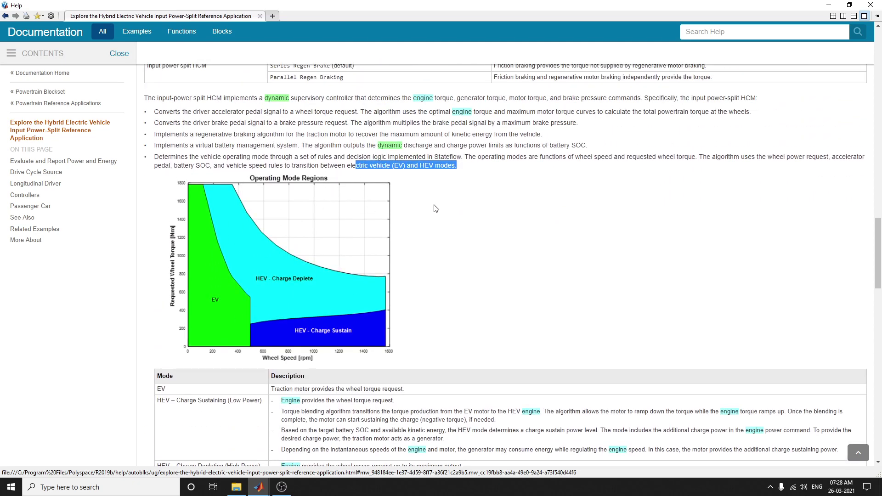
{"action": "scroll", "coordinate": [436, 208], "scroll_direction": "down", "scroll_amount": 4}
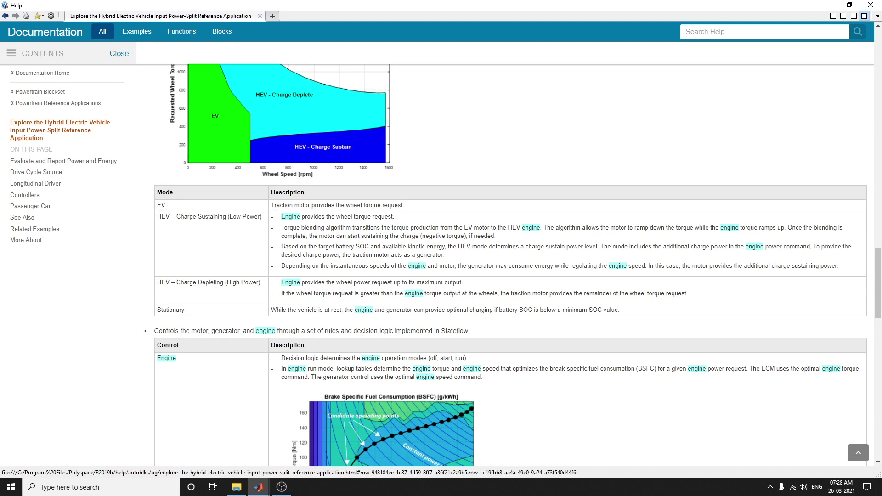
{"action": "left_click_drag", "start_coordinate": [276, 206], "coordinate": [402, 204]}
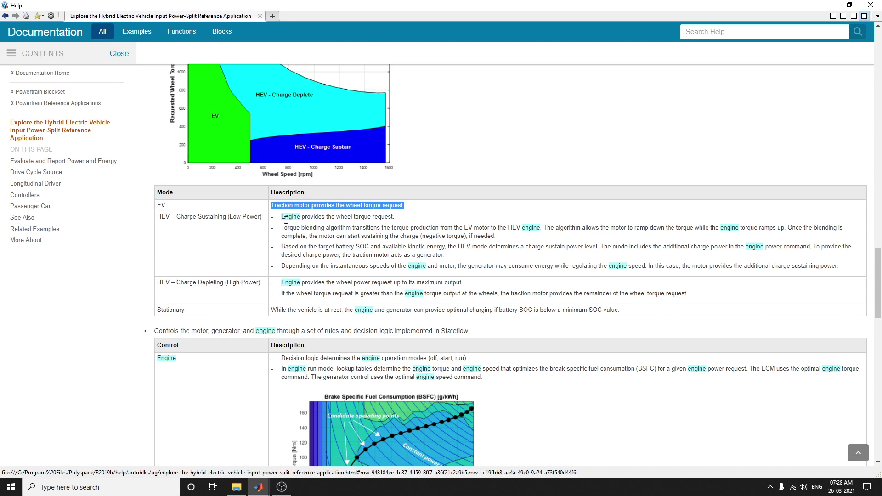
{"action": "left_click_drag", "start_coordinate": [282, 218], "coordinate": [395, 217]}
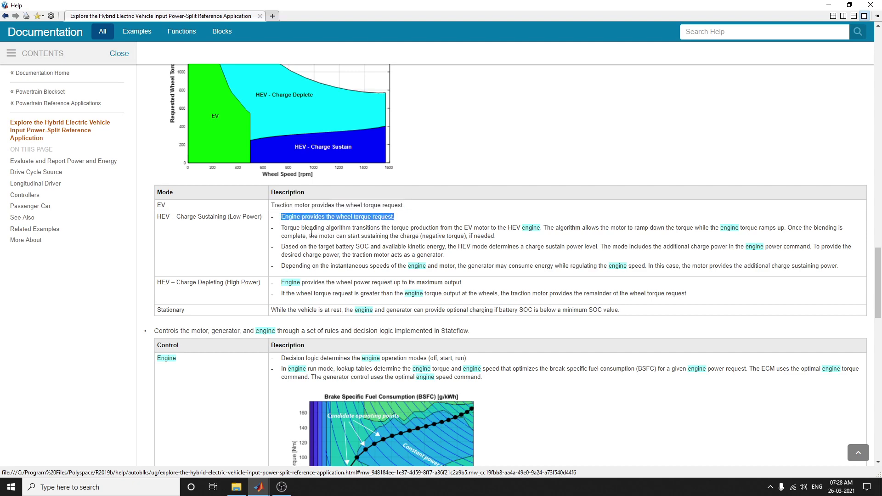
{"action": "left_click_drag", "start_coordinate": [284, 228], "coordinate": [352, 234]}
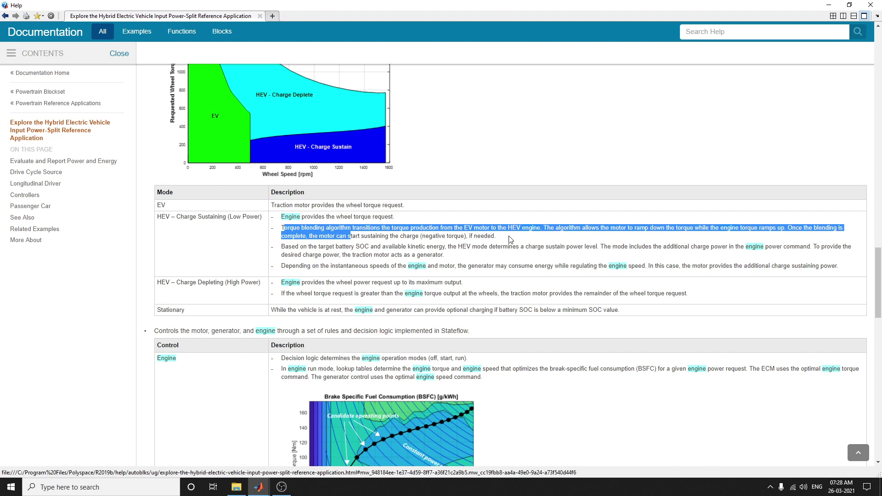
{"action": "left_click", "coordinate": [258, 487]}
{"action": "left_click", "coordinate": [127, 454]}
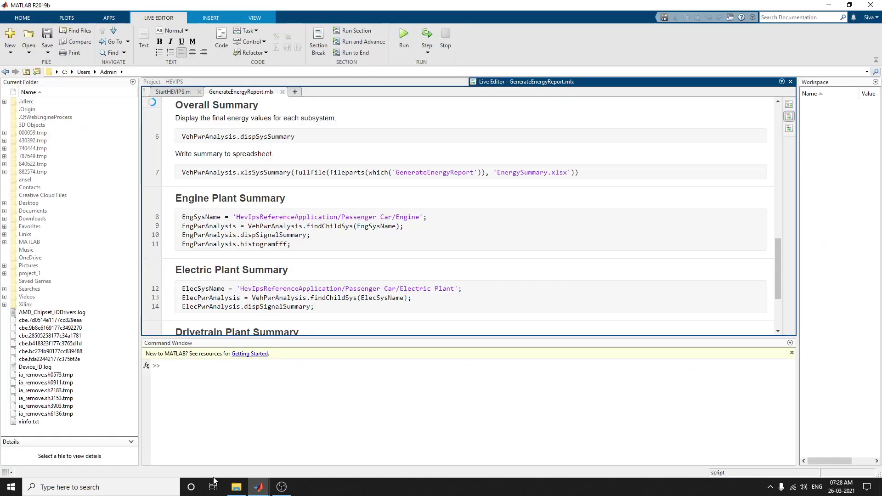
{"action": "mouse_move", "coordinate": [260, 489]}
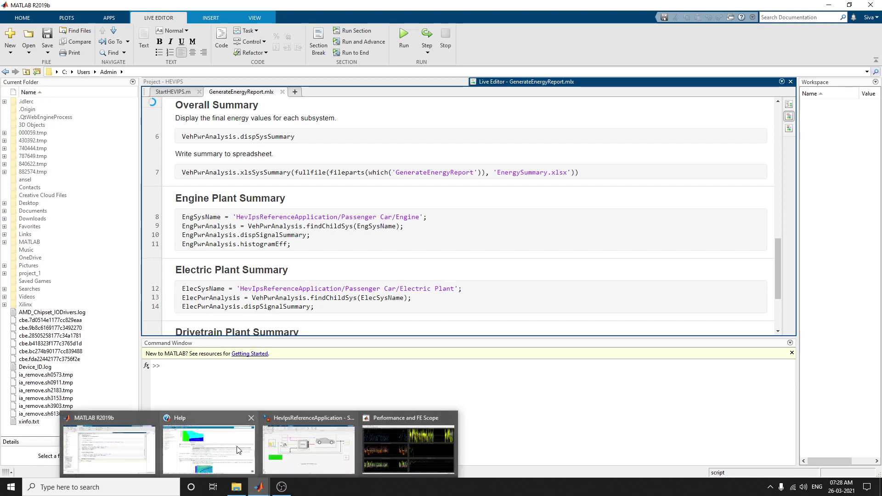
{"action": "left_click", "coordinate": [209, 448]}
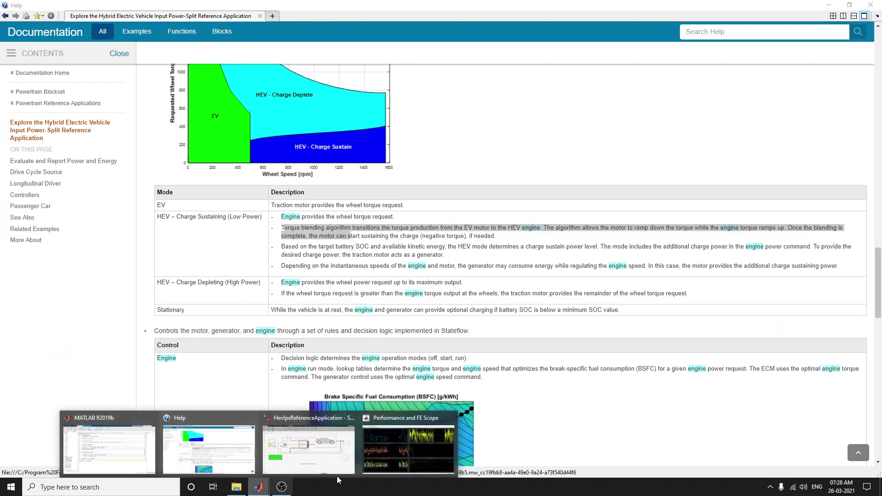
{"action": "left_click", "coordinate": [402, 456]}
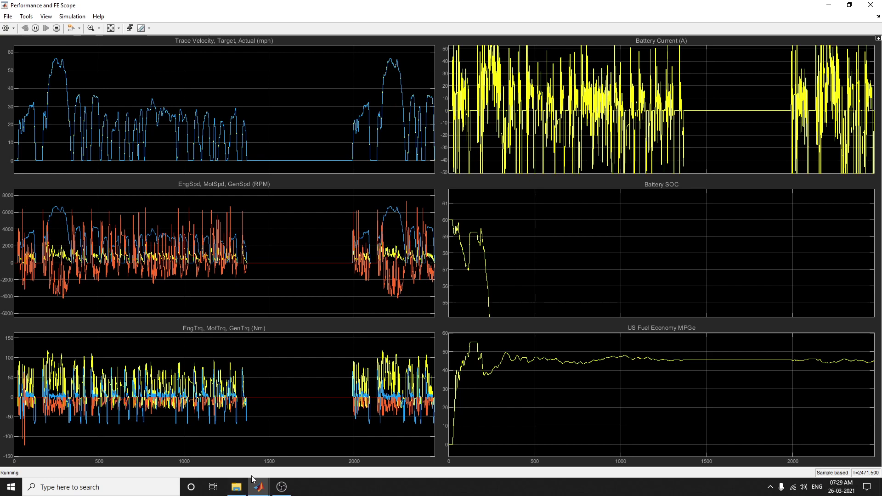
{"action": "mouse_move", "coordinate": [259, 487]}
{"action": "left_click", "coordinate": [291, 465]}
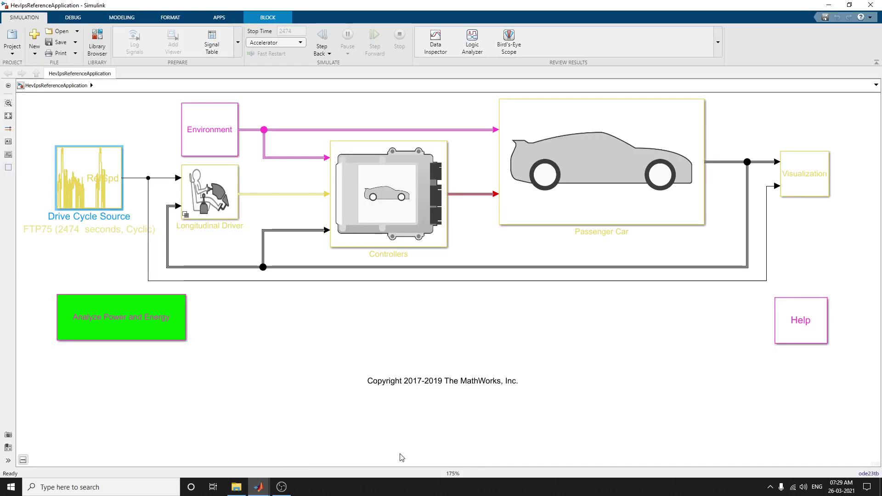
{"action": "left_click", "coordinate": [109, 448]}
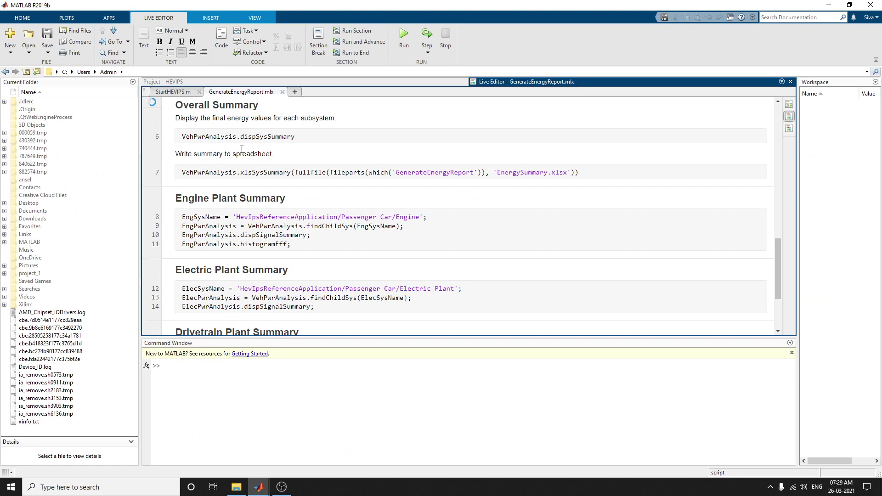
{"action": "scroll", "coordinate": [301, 305], "scroll_direction": "down", "scroll_amount": 5}
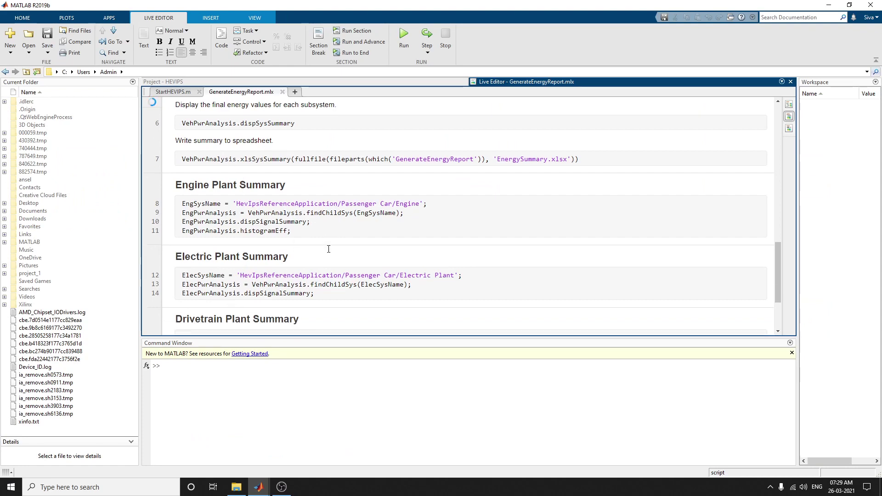
{"action": "mouse_move", "coordinate": [260, 490]}
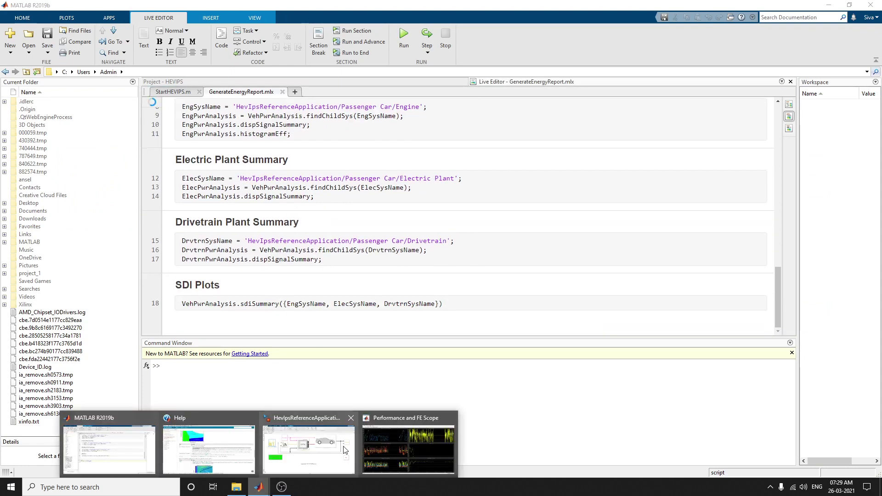
{"action": "left_click", "coordinate": [299, 448]}
- In the Mode table, highlight the charge-sustain power sentence, then the traction-motor-as-generator sentence, then 'maximum output'
{"action": "left_click", "coordinate": [396, 444]}
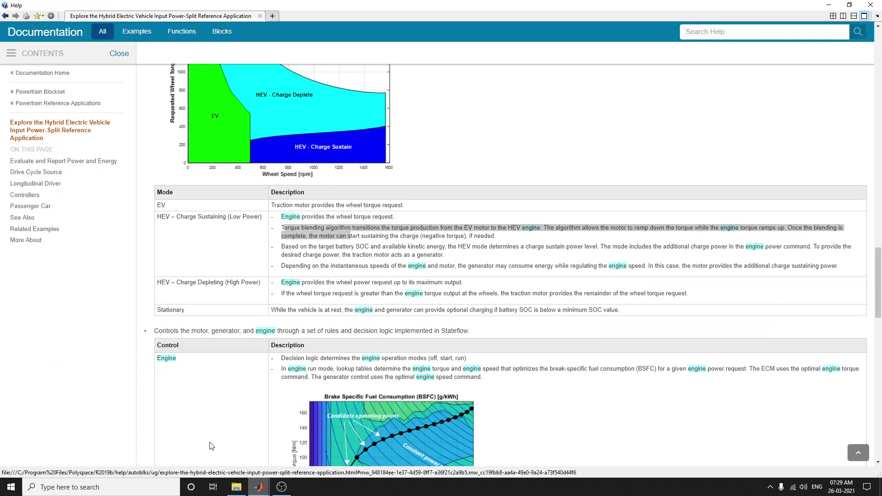
{"action": "scroll", "coordinate": [382, 368], "scroll_direction": "down", "scroll_amount": 1}
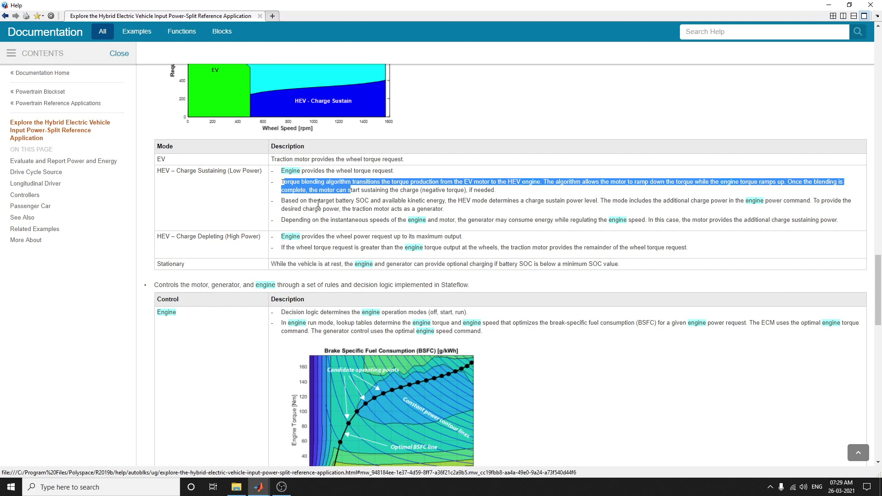
{"action": "left_click", "coordinate": [340, 203]}
{"action": "left_click_drag", "start_coordinate": [402, 202], "coordinate": [587, 211]}
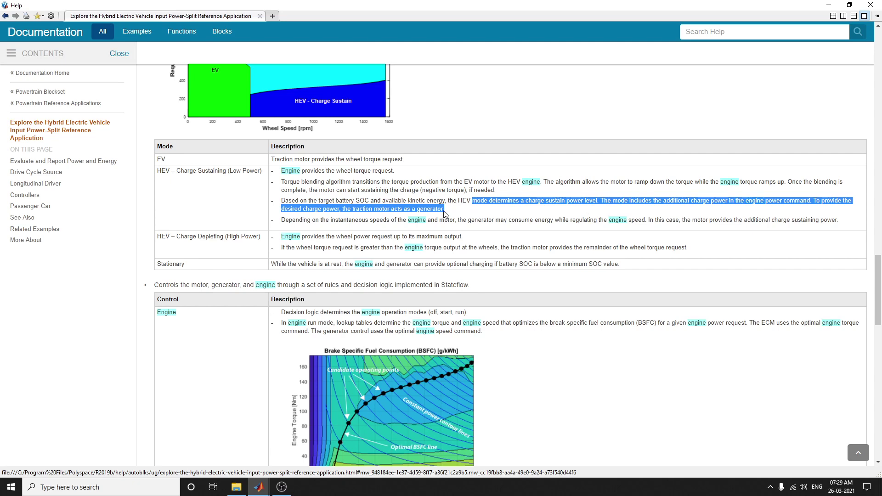
{"action": "left_click", "coordinate": [348, 217]}
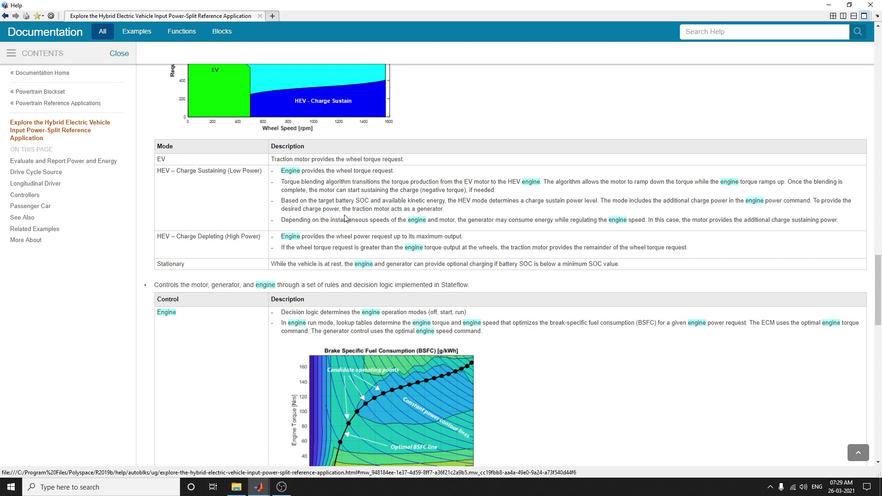
{"action": "left_click_drag", "start_coordinate": [326, 209], "coordinate": [452, 210]}
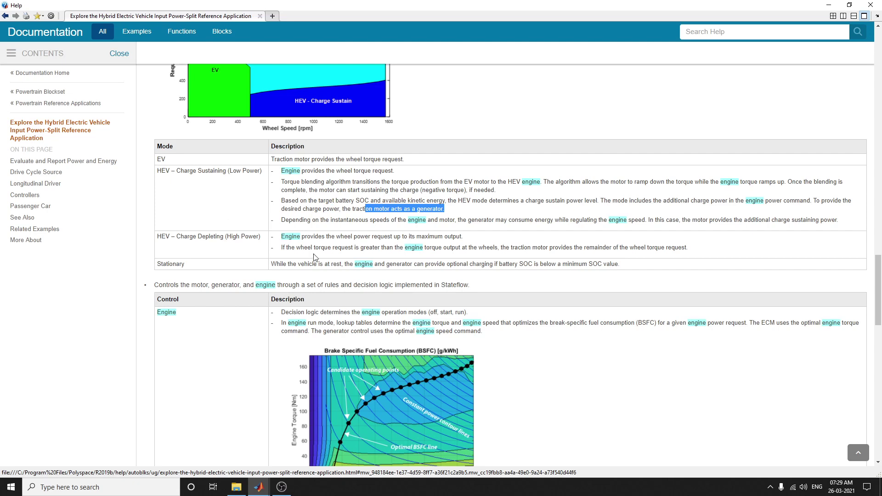
{"action": "left_click_drag", "start_coordinate": [420, 235], "coordinate": [469, 244]}
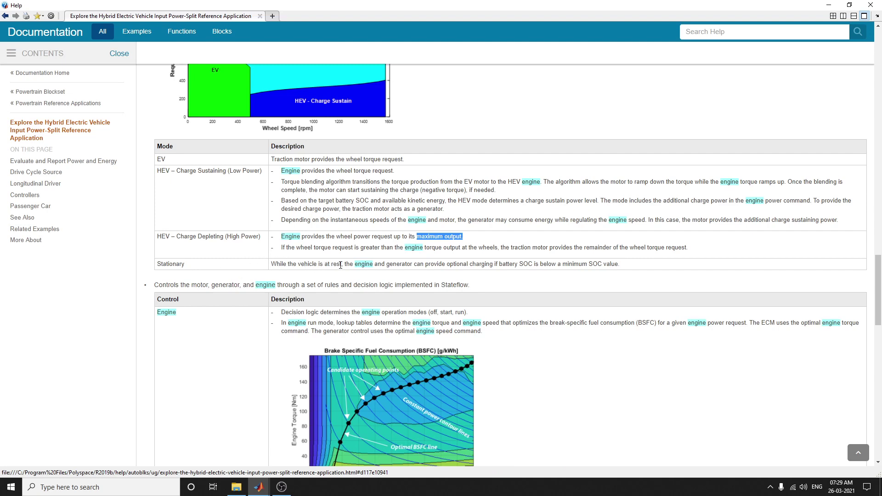
- Highlight the Stationary row's optional-charging sentence and scroll down to the Engine control table and BSFC chart
{"action": "left_click_drag", "start_coordinate": [348, 264], "coordinate": [625, 265]}
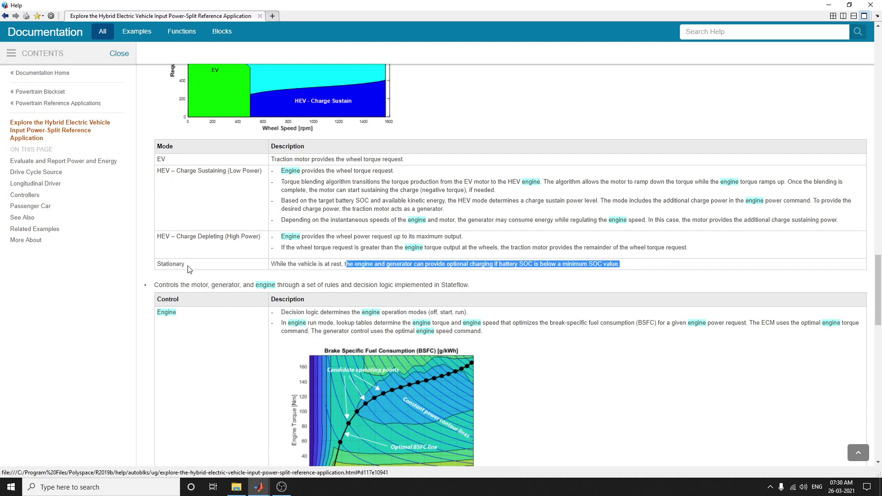
{"action": "scroll", "coordinate": [291, 276], "scroll_direction": "down", "scroll_amount": 2}
{"action": "scroll", "coordinate": [294, 274], "scroll_direction": "down", "scroll_amount": 1}
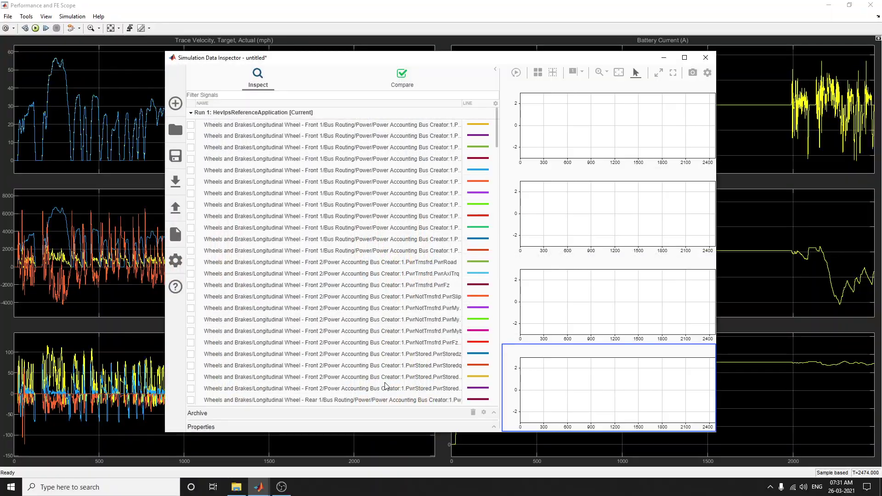
{"action": "mouse_move", "coordinate": [258, 486]}
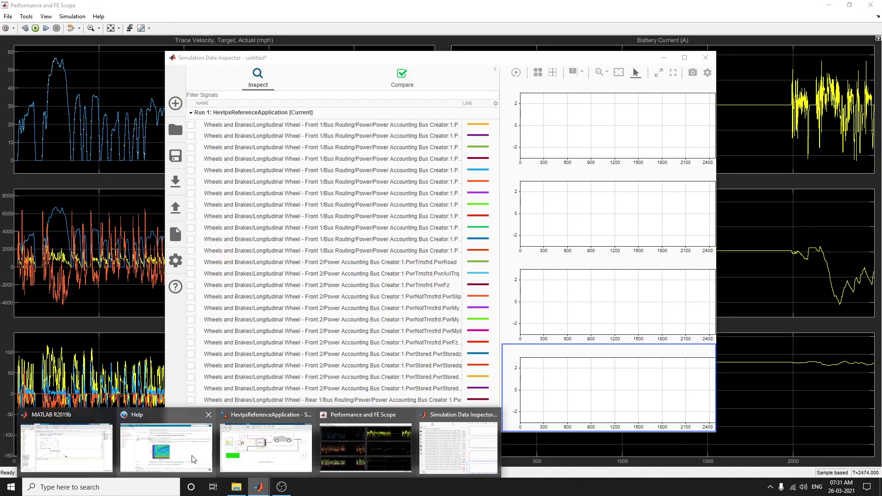
{"action": "left_click", "coordinate": [173, 450]}
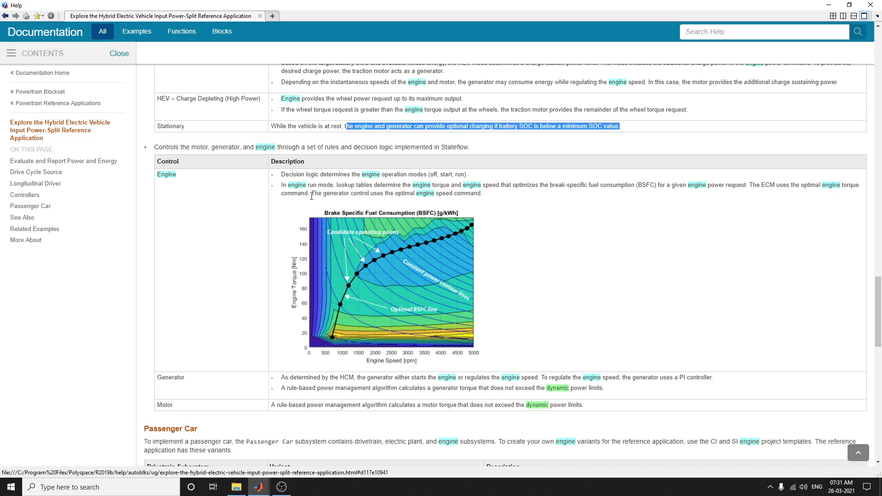
{"action": "scroll", "coordinate": [386, 276], "scroll_direction": "down", "scroll_amount": 3}
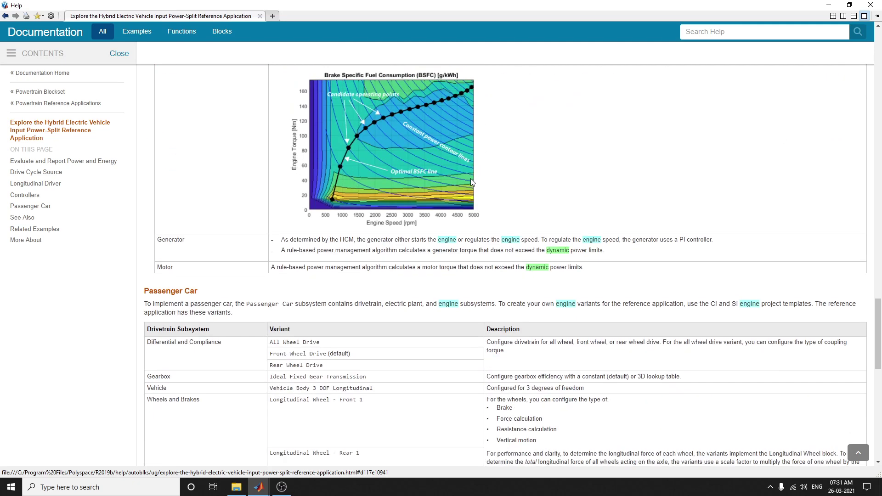
{"action": "scroll", "coordinate": [468, 180], "scroll_direction": "up", "scroll_amount": 1}
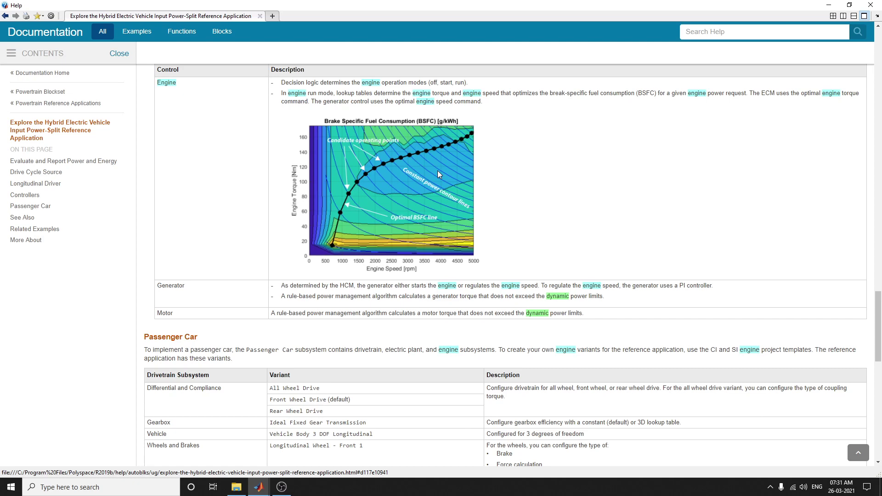
{"action": "scroll", "coordinate": [296, 312], "scroll_direction": "down", "scroll_amount": 1}
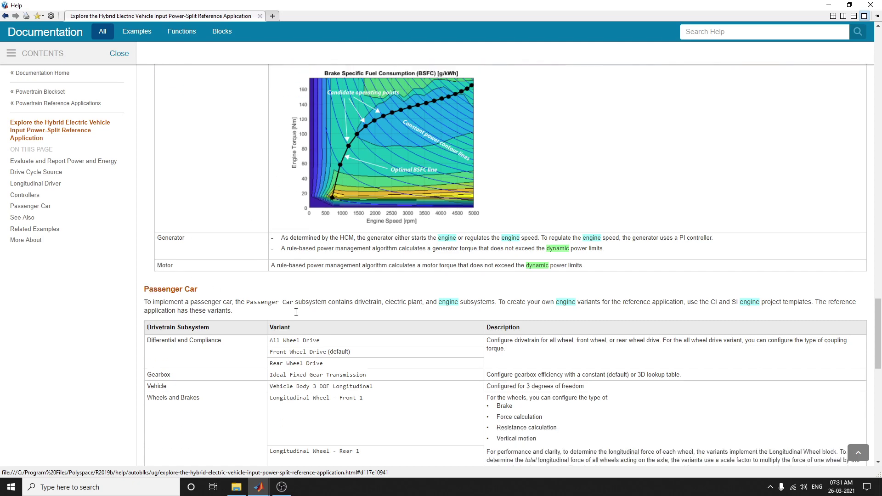
{"action": "scroll", "coordinate": [296, 312], "scroll_direction": "down", "scroll_amount": 2}
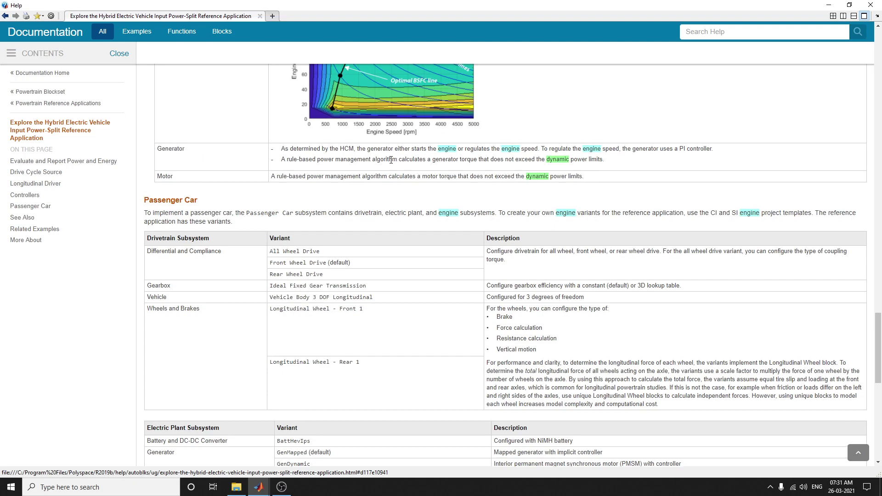
{"action": "scroll", "coordinate": [391, 160], "scroll_direction": "up", "scroll_amount": 2}
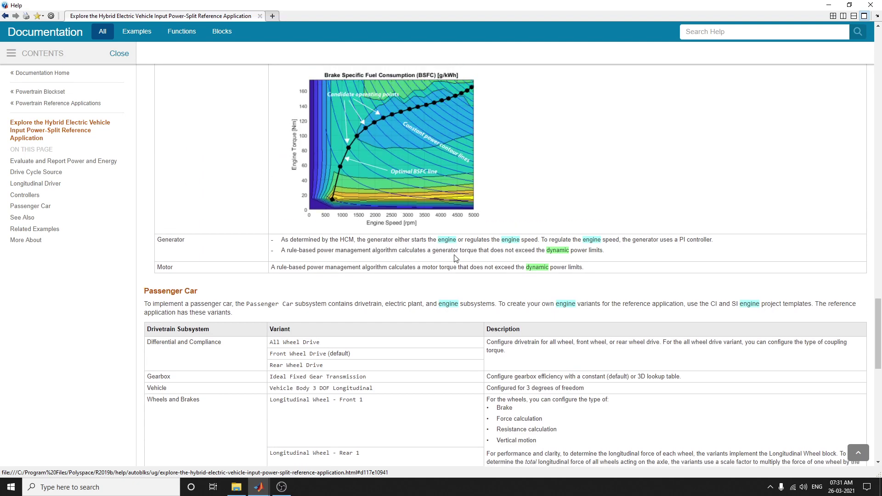
{"action": "left_click_drag", "start_coordinate": [474, 239], "coordinate": [519, 249]}
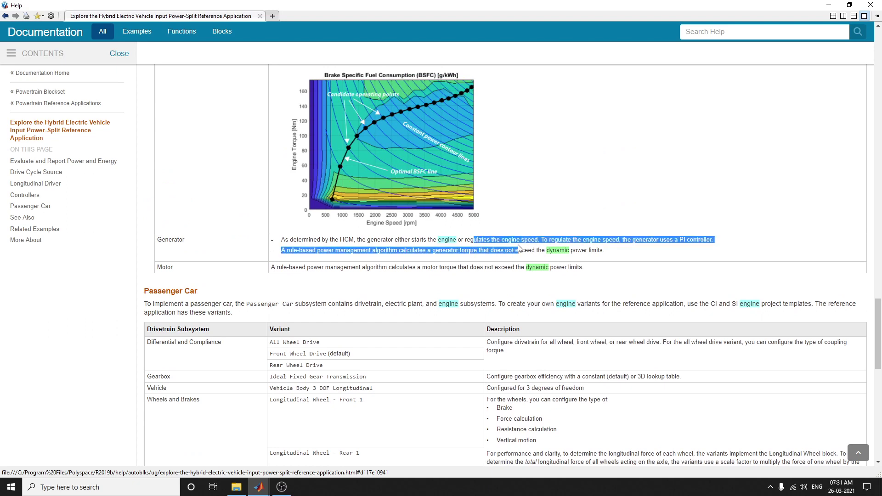
{"action": "left_click", "coordinate": [605, 243]}
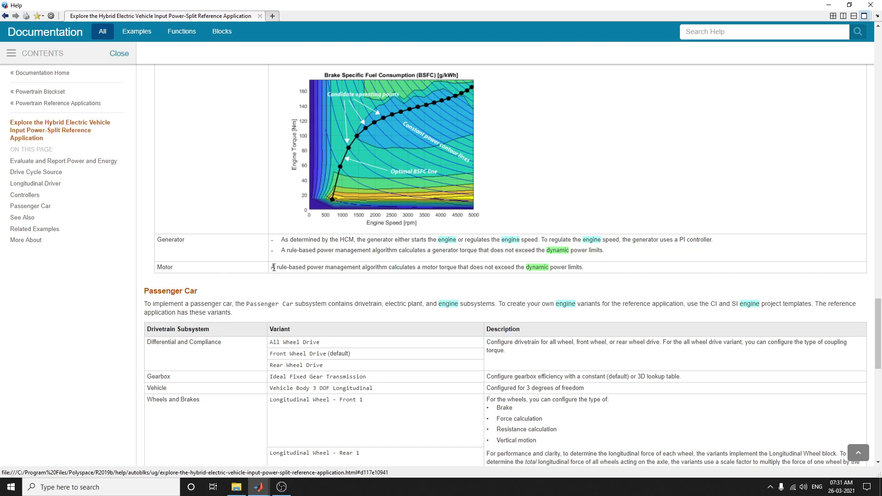
{"action": "left_click_drag", "start_coordinate": [274, 267], "coordinate": [448, 268]}
{"action": "scroll", "coordinate": [317, 285], "scroll_direction": "down", "scroll_amount": 6}
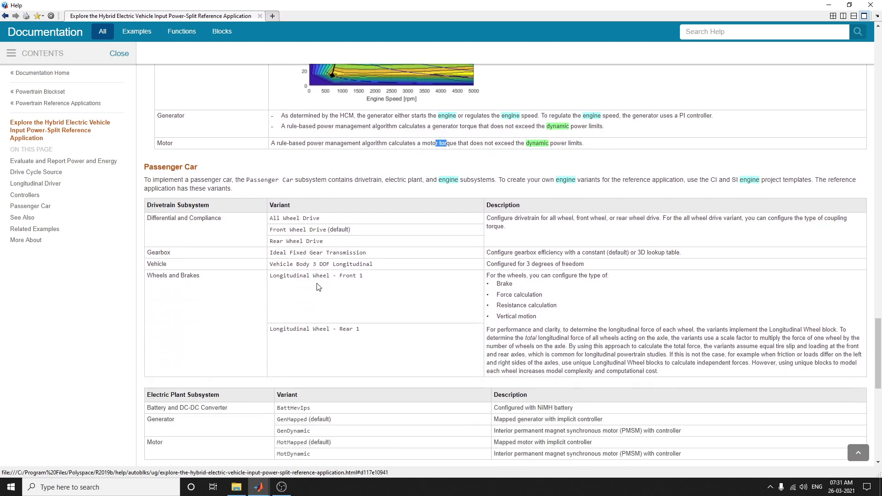
{"action": "scroll", "coordinate": [243, 204], "scroll_direction": "up", "scroll_amount": 2}
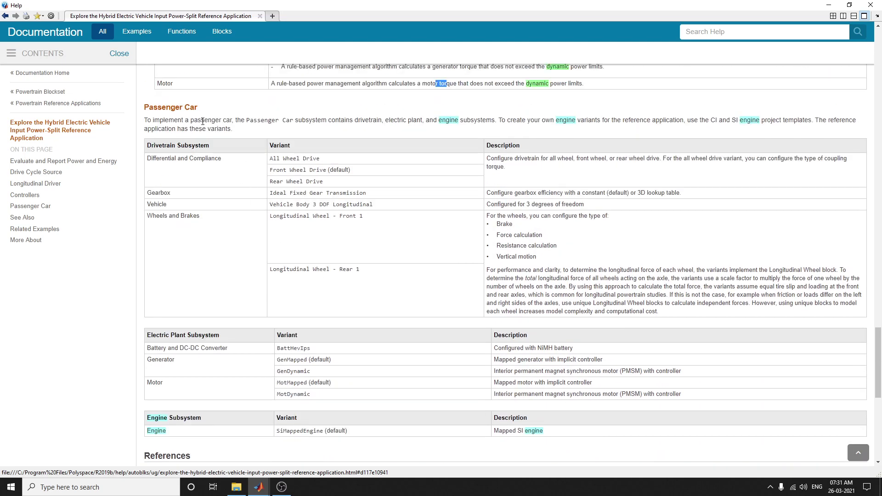
{"action": "scroll", "coordinate": [272, 321], "scroll_direction": "down", "scroll_amount": 2}
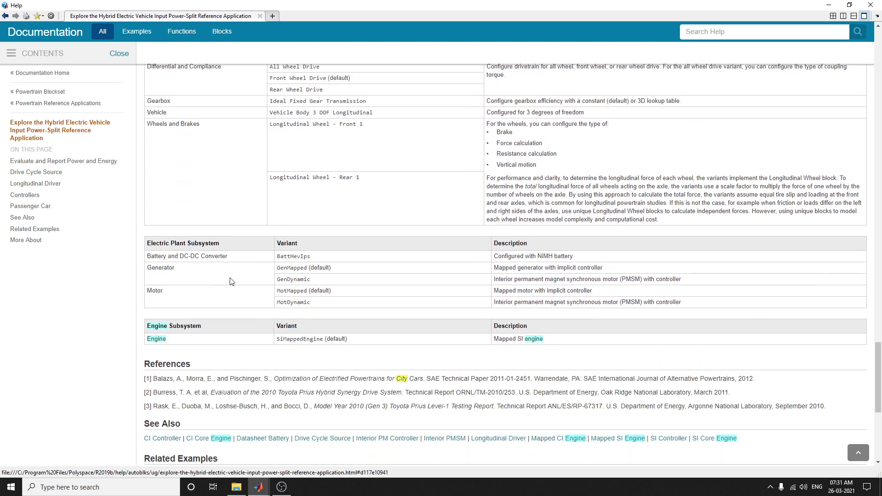
{"action": "scroll", "coordinate": [225, 282], "scroll_direction": "down", "scroll_amount": 3}
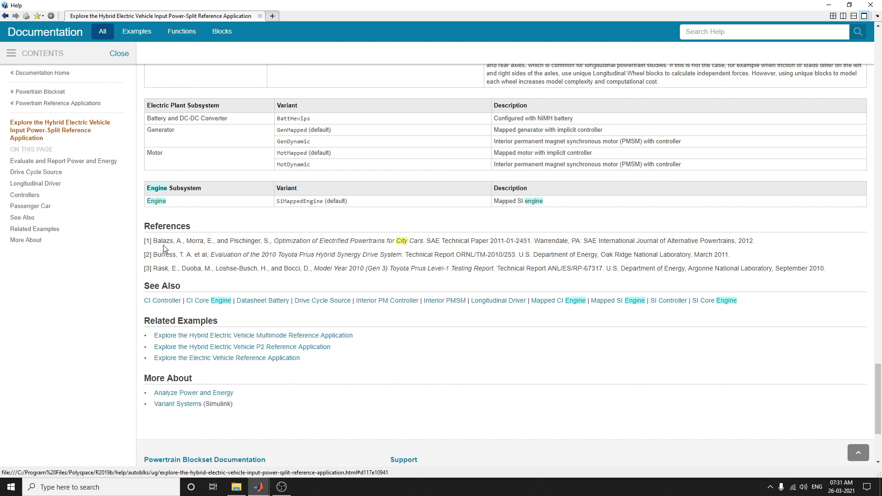
{"action": "left_click_drag", "start_coordinate": [183, 242], "coordinate": [808, 275]}
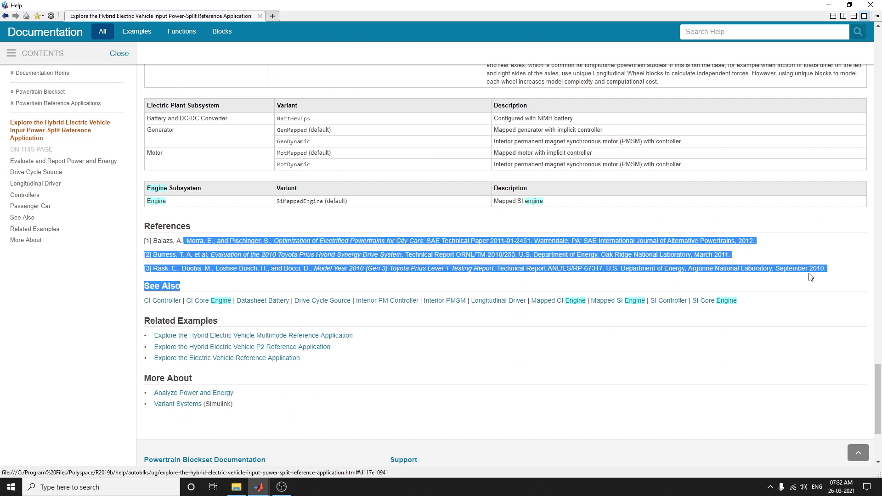
- Bring the Live Editor forward and scroll GenerateEnergyReport's outputs down to the SDI Plots section
{"action": "left_click", "coordinate": [257, 487]}
{"action": "left_click", "coordinate": [94, 452]}
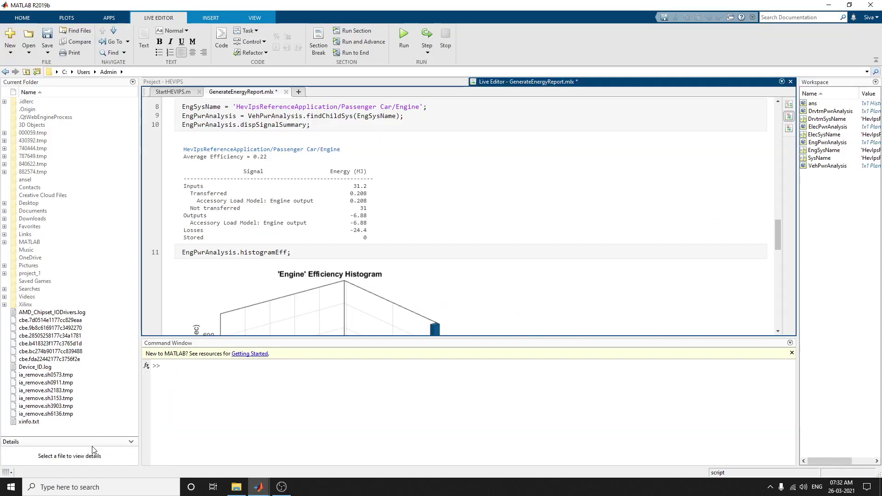
{"action": "scroll", "coordinate": [450, 212], "scroll_direction": "up", "scroll_amount": 1}
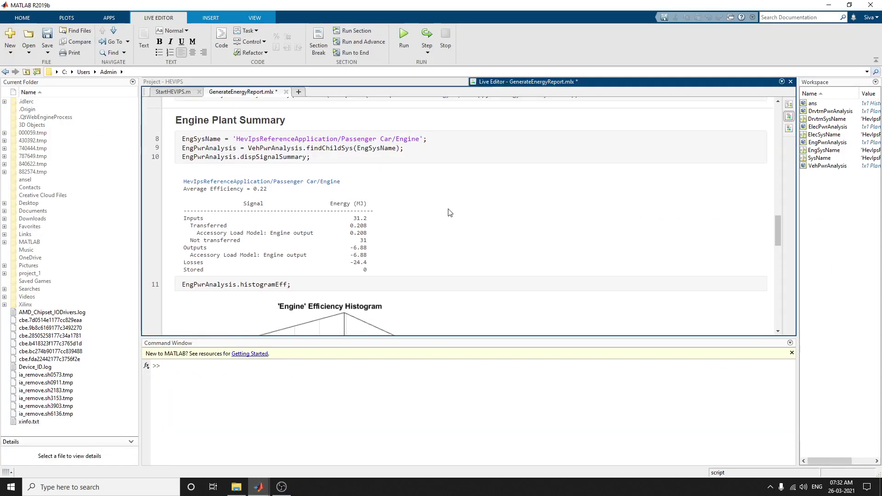
{"action": "scroll", "coordinate": [450, 212], "scroll_direction": "up", "scroll_amount": 20}
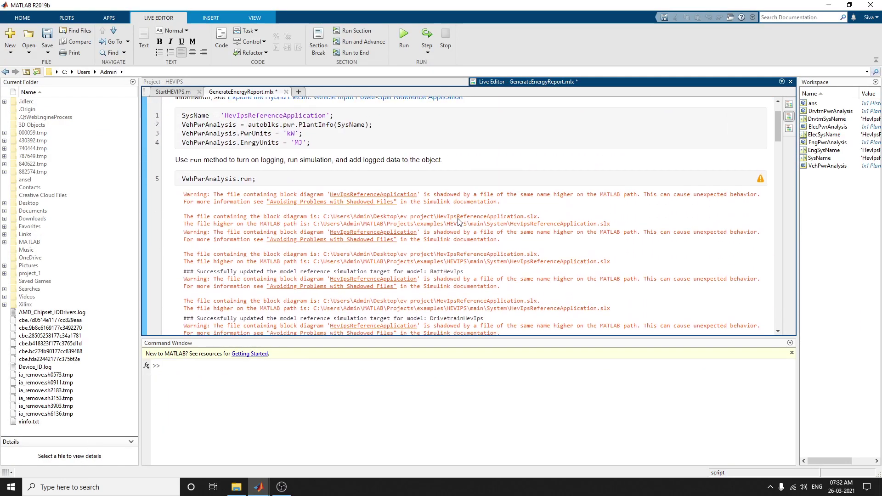
{"action": "scroll", "coordinate": [458, 223], "scroll_direction": "down", "scroll_amount": 12}
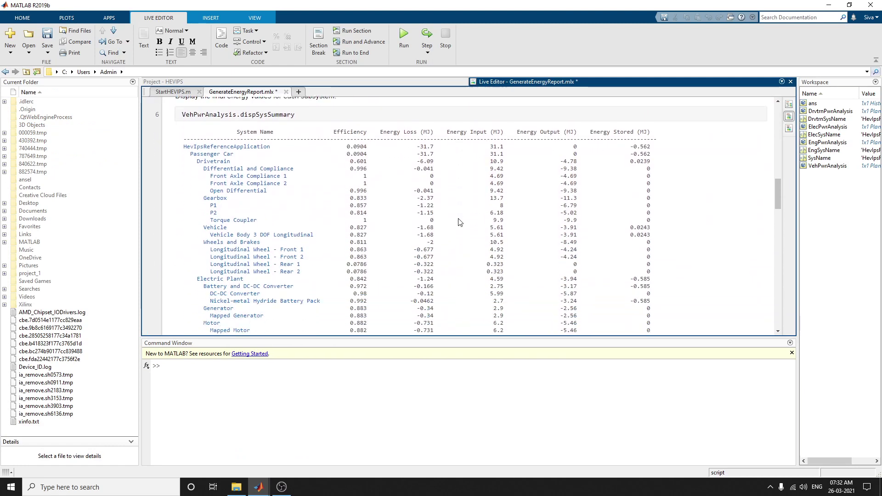
{"action": "scroll", "coordinate": [459, 223], "scroll_direction": "up", "scroll_amount": 1}
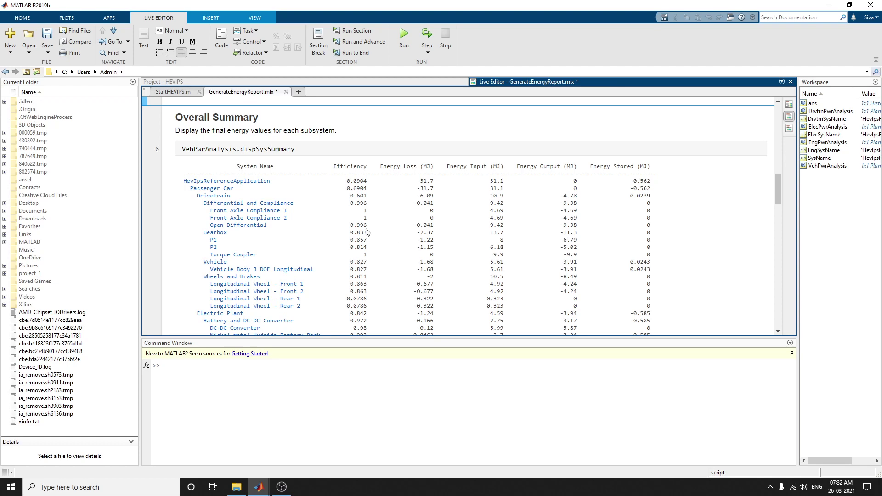
{"action": "scroll", "coordinate": [271, 188], "scroll_direction": "down", "scroll_amount": 6}
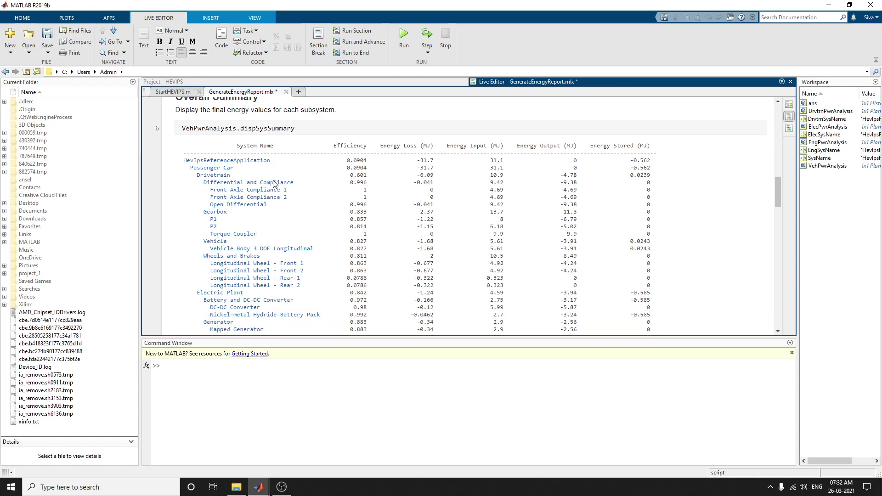
{"action": "scroll", "coordinate": [230, 151], "scroll_direction": "down", "scroll_amount": 5}
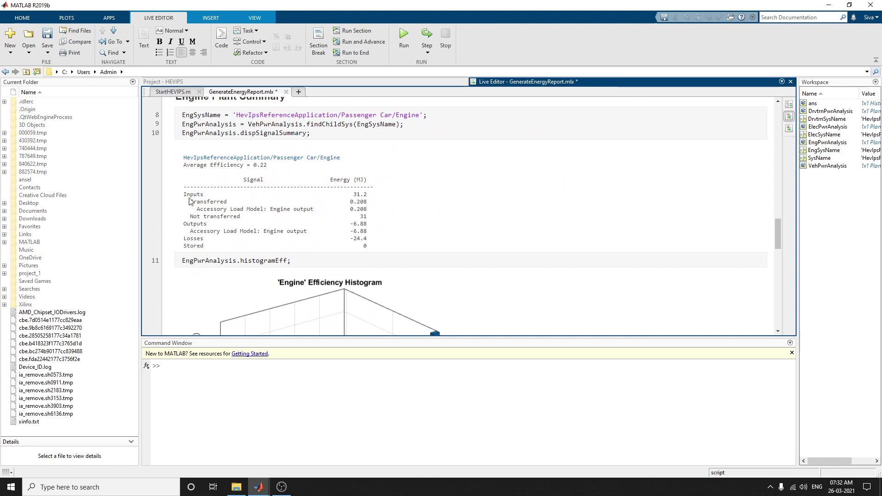
{"action": "scroll", "coordinate": [365, 207], "scroll_direction": "down", "scroll_amount": 2}
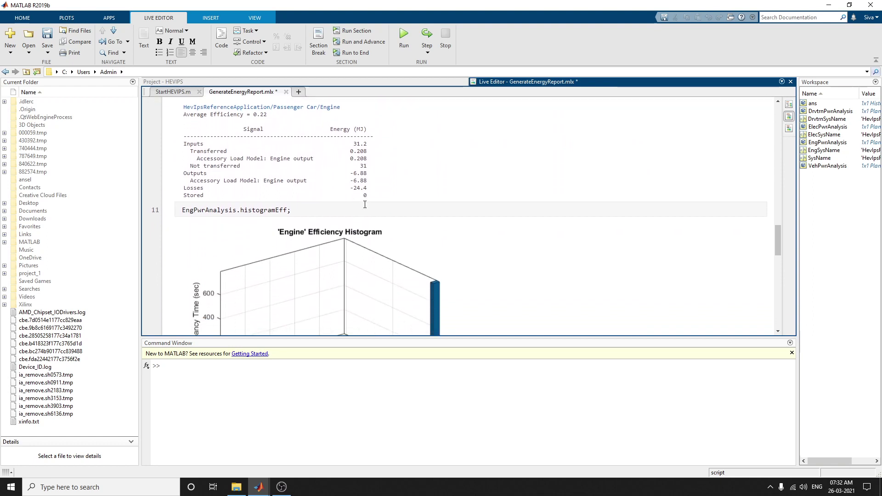
{"action": "scroll", "coordinate": [365, 204], "scroll_direction": "down", "scroll_amount": 4}
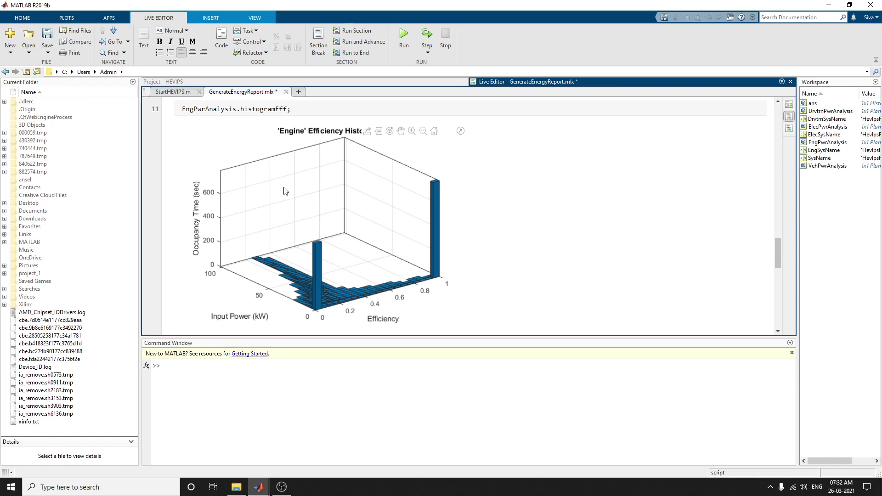
{"action": "scroll", "coordinate": [285, 192], "scroll_direction": "down", "scroll_amount": 2}
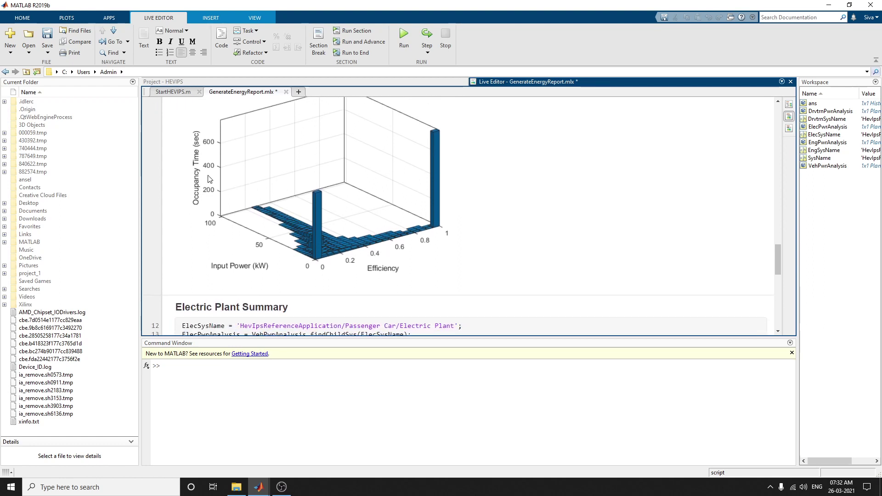
{"action": "scroll", "coordinate": [290, 206], "scroll_direction": "down", "scroll_amount": 8}
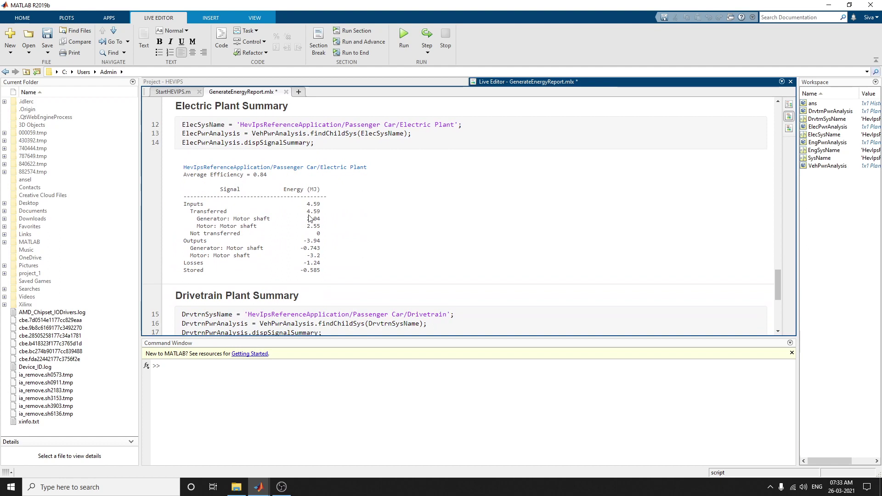
{"action": "scroll", "coordinate": [355, 254], "scroll_direction": "down", "scroll_amount": 2}
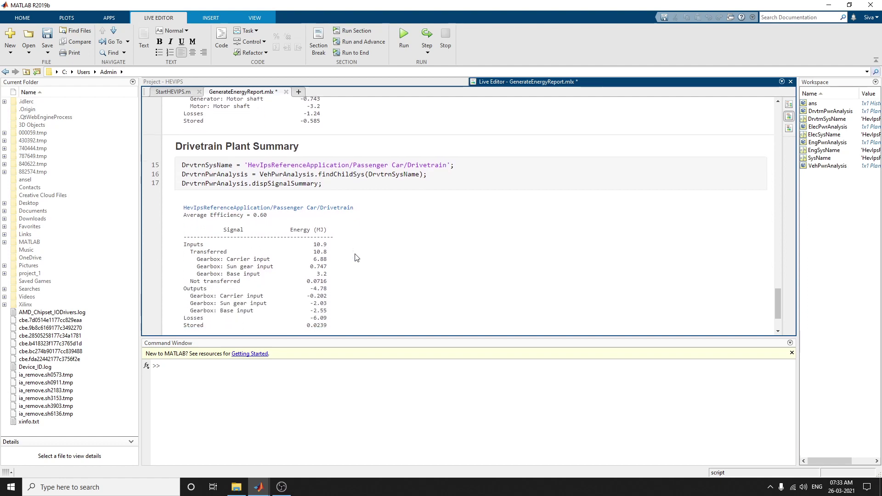
{"action": "scroll", "coordinate": [356, 258], "scroll_direction": "down", "scroll_amount": 5}
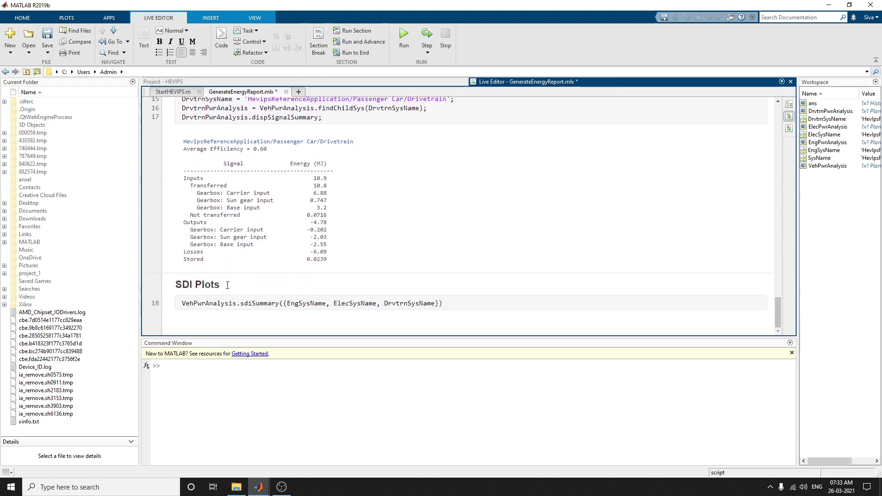
- Bring Simulation Data Inspector forward, maximize it, and make the top plot the target axes
{"action": "mouse_move", "coordinate": [264, 483]}
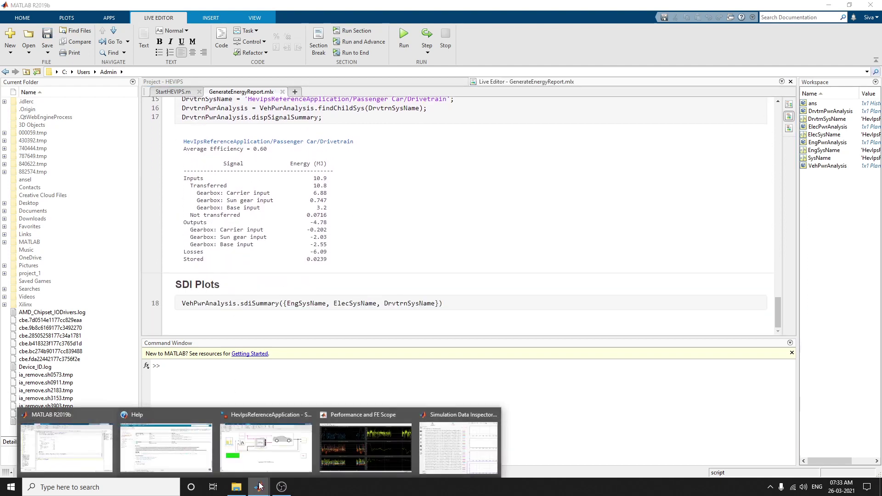
{"action": "left_click", "coordinate": [459, 444]}
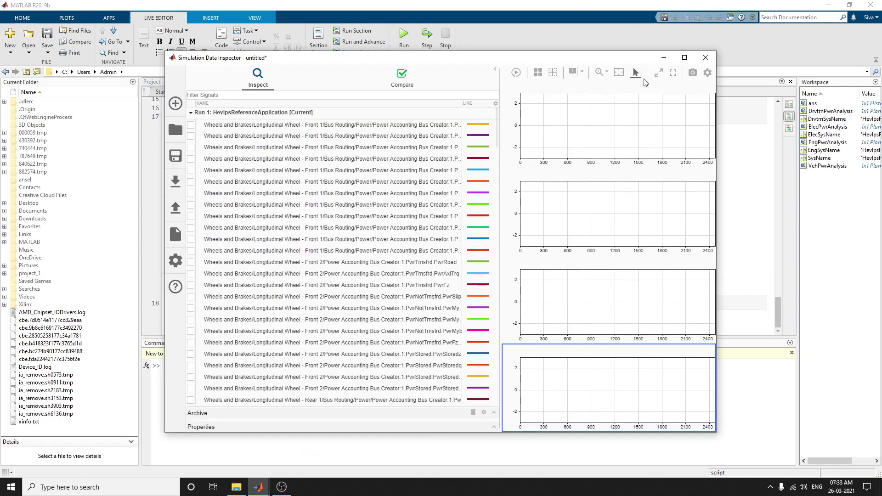
{"action": "left_click", "coordinate": [684, 57]}
{"action": "scroll", "coordinate": [82, 294], "scroll_direction": "down", "scroll_amount": 5}
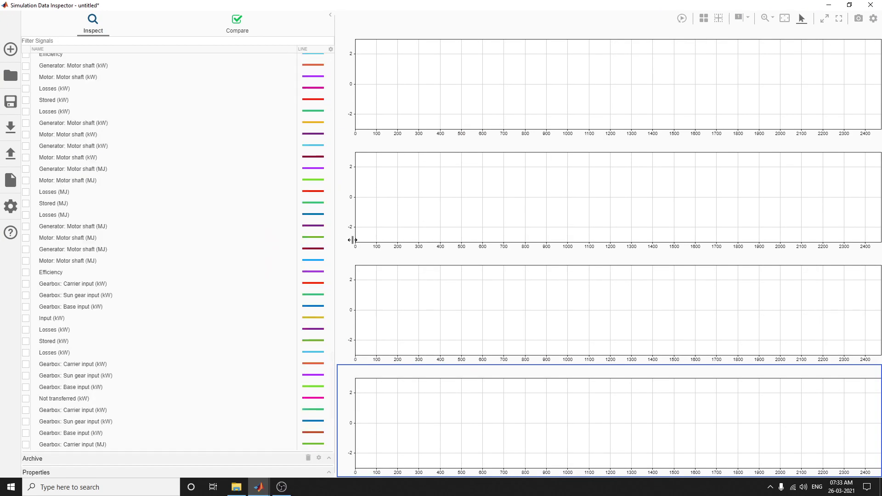
{"action": "left_click", "coordinate": [407, 105]}
{"action": "scroll", "coordinate": [77, 292], "scroll_direction": "down", "scroll_amount": 5}
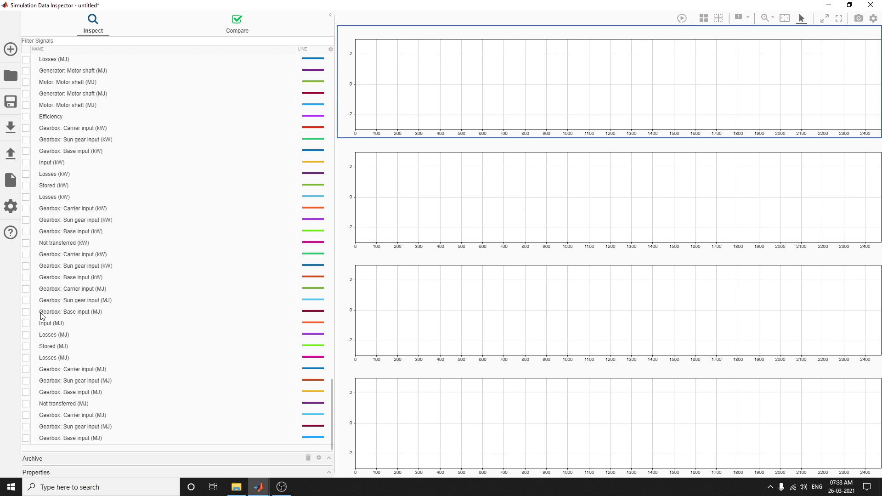
- Plot Losses and Stored (MJ) in the top graph, and Sun gear input (kW) with Efficiency in the second
{"action": "left_click", "coordinate": [26, 335]}
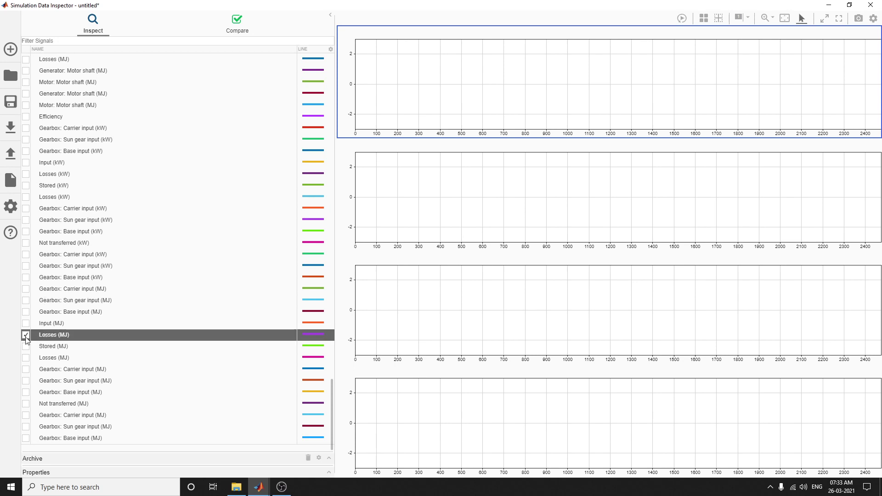
{"action": "left_click", "coordinate": [26, 348]}
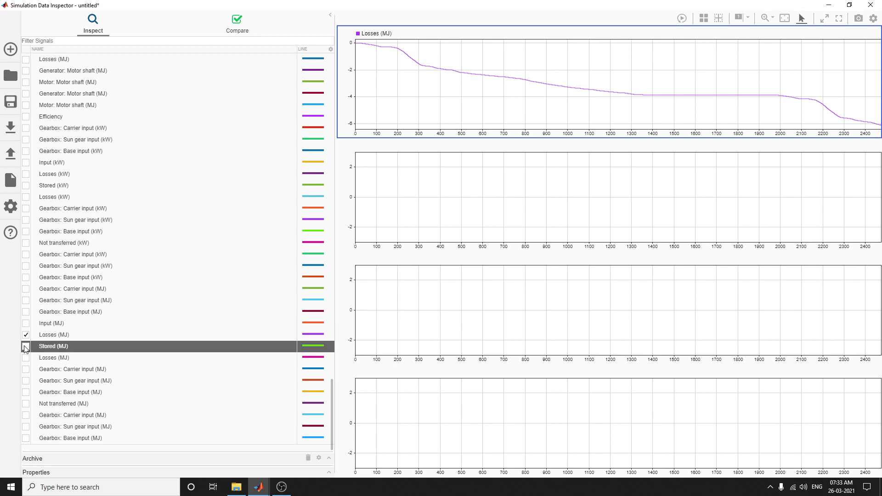
{"action": "left_click", "coordinate": [25, 348]}
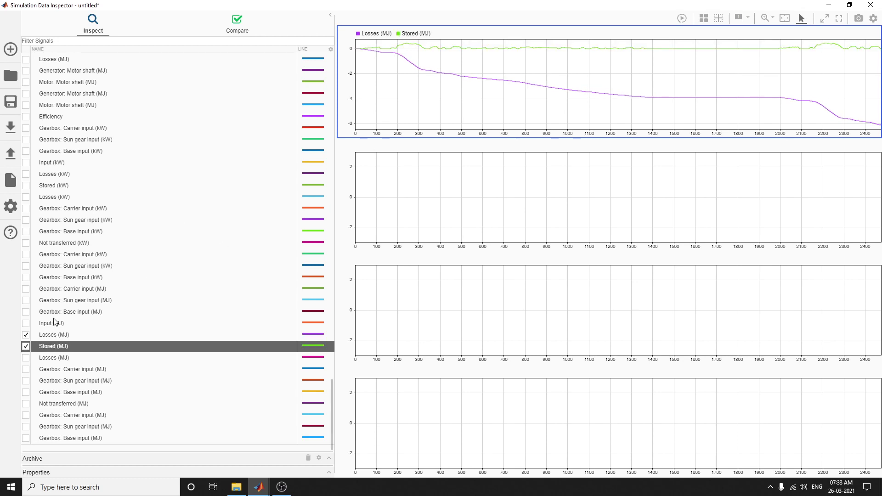
{"action": "left_click", "coordinate": [506, 198]}
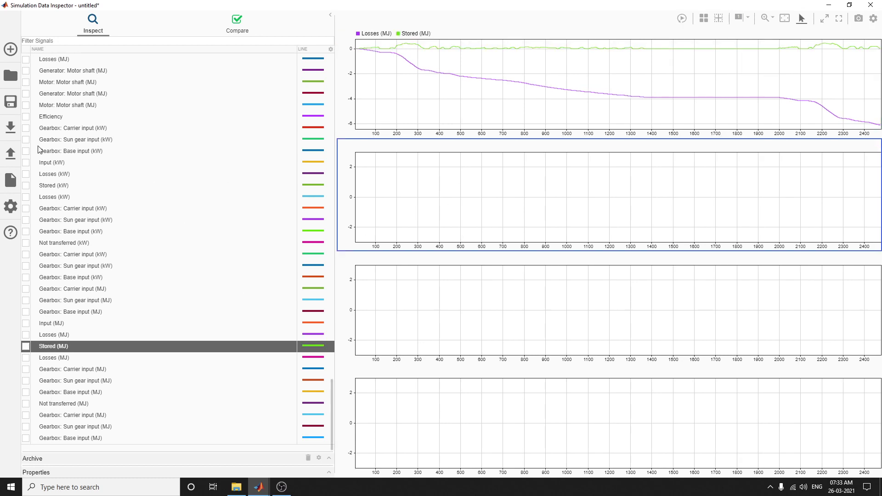
{"action": "left_click", "coordinate": [26, 140]}
{"action": "left_click", "coordinate": [26, 140]}
{"action": "left_click", "coordinate": [27, 117]}
{"action": "left_click", "coordinate": [26, 118]}
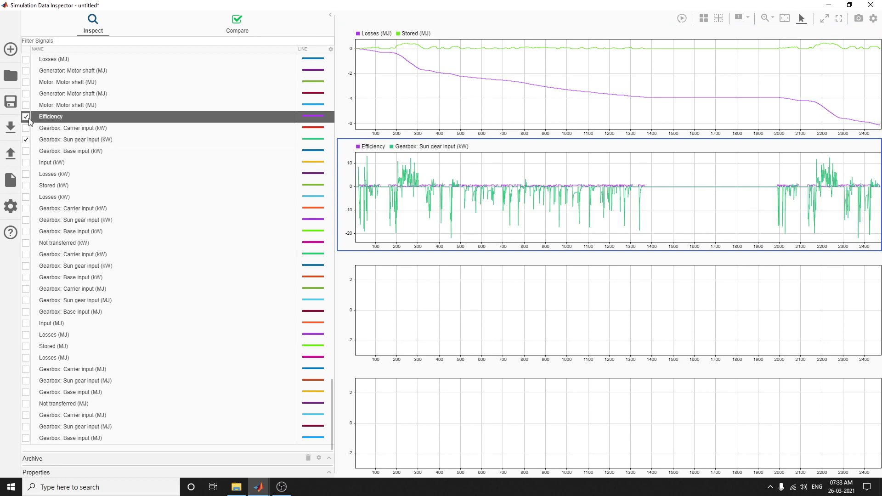
- Plot Efficiency and Losses (MJ) in the third graph and two front-wheel power signals in the bottom graph
{"action": "left_click", "coordinate": [396, 269]}
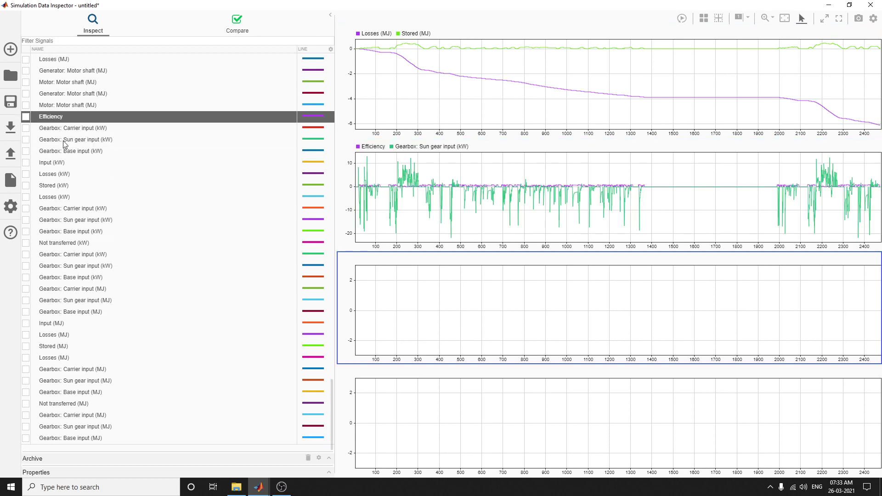
{"action": "left_click", "coordinate": [25, 117]}
{"action": "left_click", "coordinate": [26, 59]}
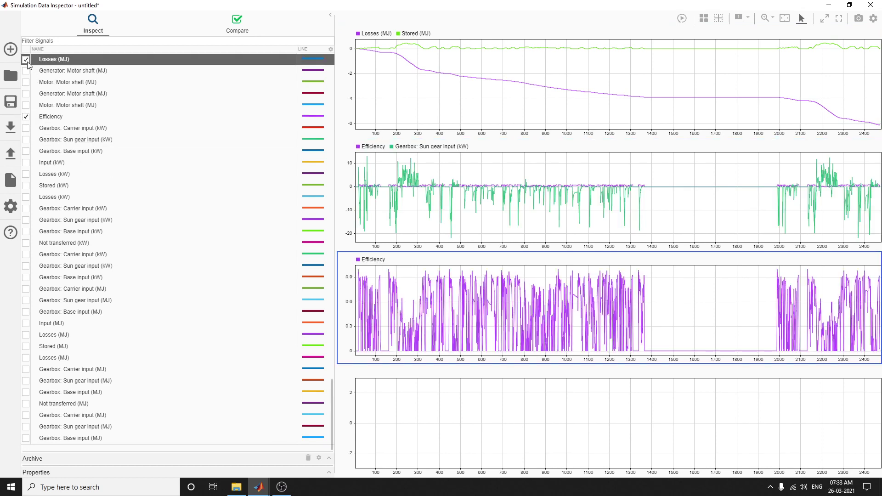
{"action": "left_click", "coordinate": [26, 59]}
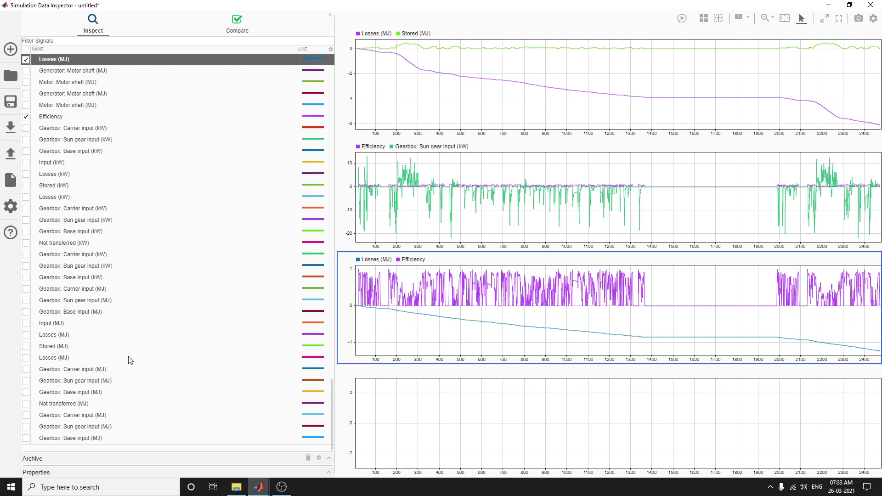
{"action": "left_click", "coordinate": [480, 407]}
{"action": "scroll", "coordinate": [131, 280], "scroll_direction": "up", "scroll_amount": 5}
{"action": "scroll", "coordinate": [130, 280], "scroll_direction": "up", "scroll_amount": 5}
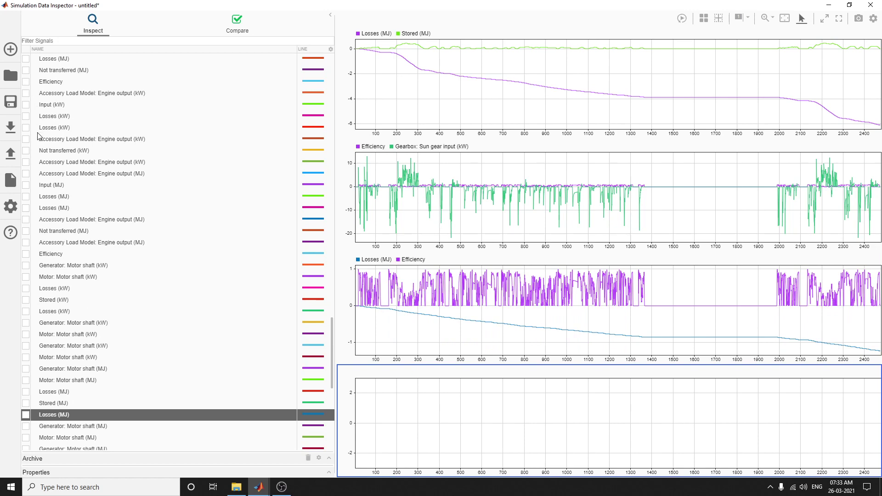
{"action": "scroll", "coordinate": [270, 213], "scroll_direction": "up", "scroll_amount": 20}
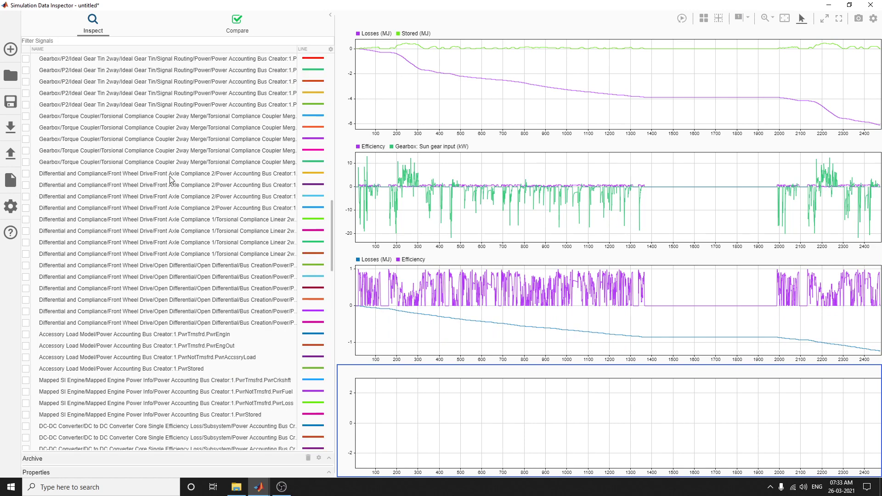
{"action": "scroll", "coordinate": [39, 98], "scroll_direction": "up", "scroll_amount": 15}
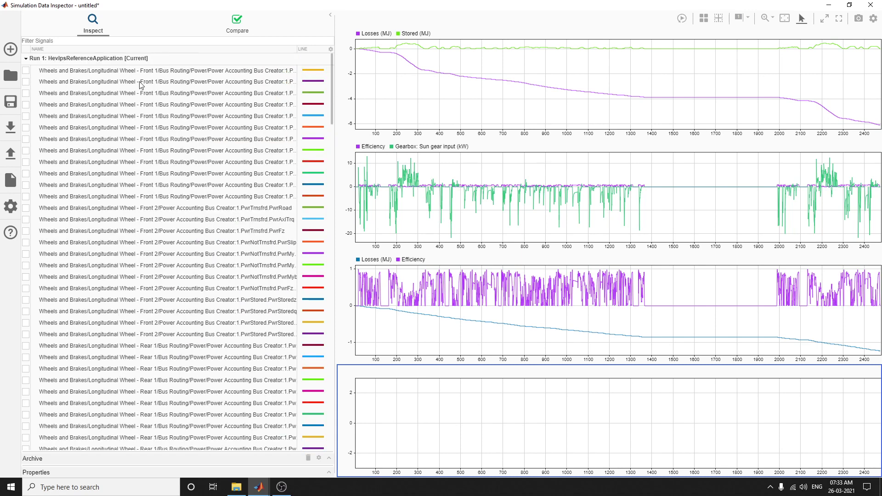
{"action": "left_click", "coordinate": [26, 71]}
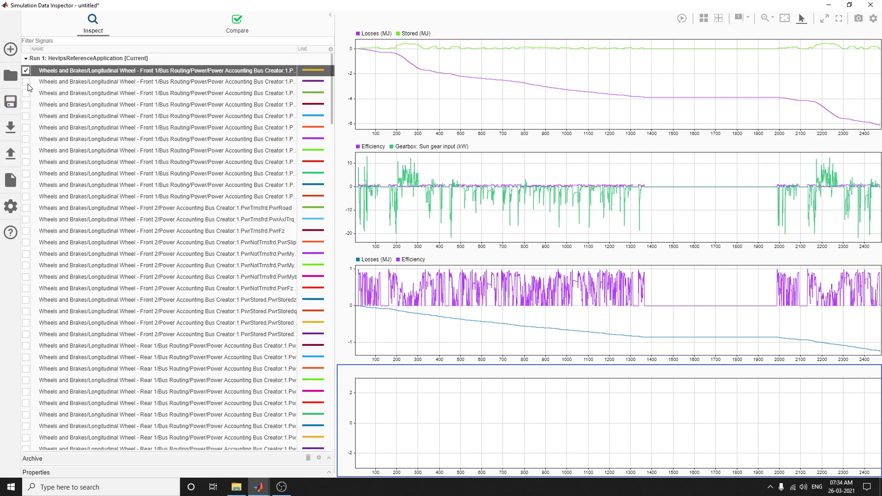
{"action": "left_click", "coordinate": [26, 82]}
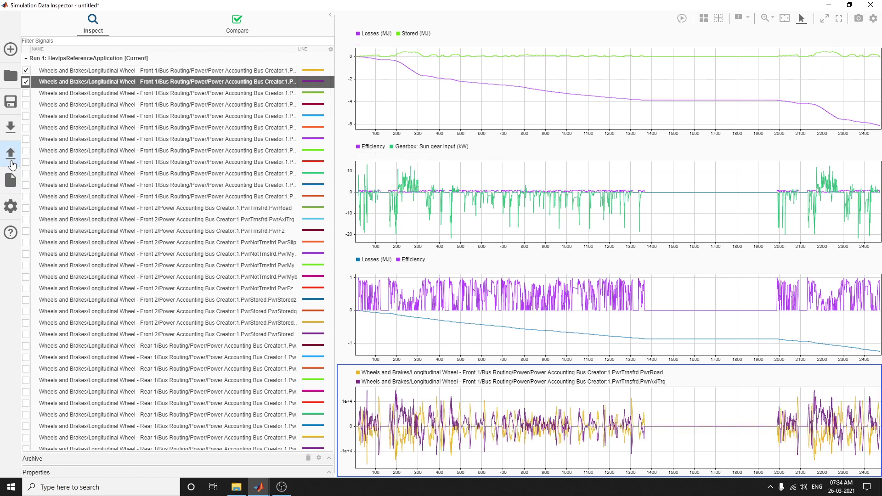
{"action": "mouse_move", "coordinate": [12, 163]}
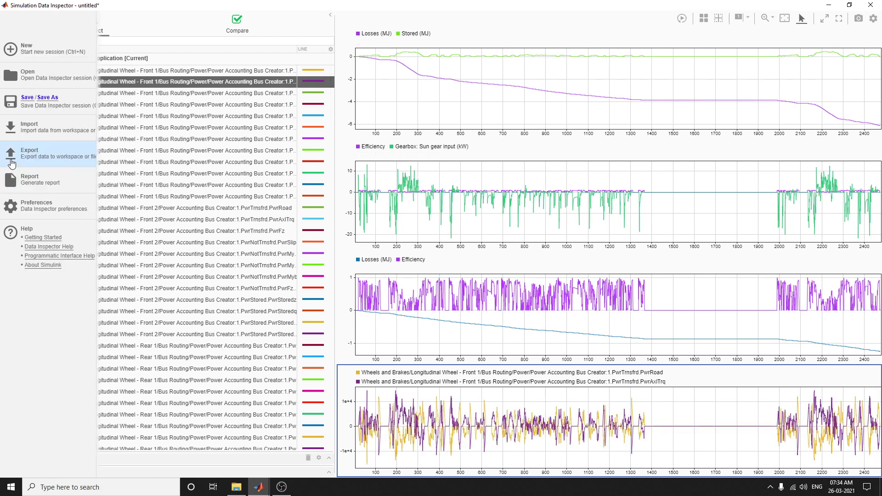
{"action": "left_click", "coordinate": [57, 153]}
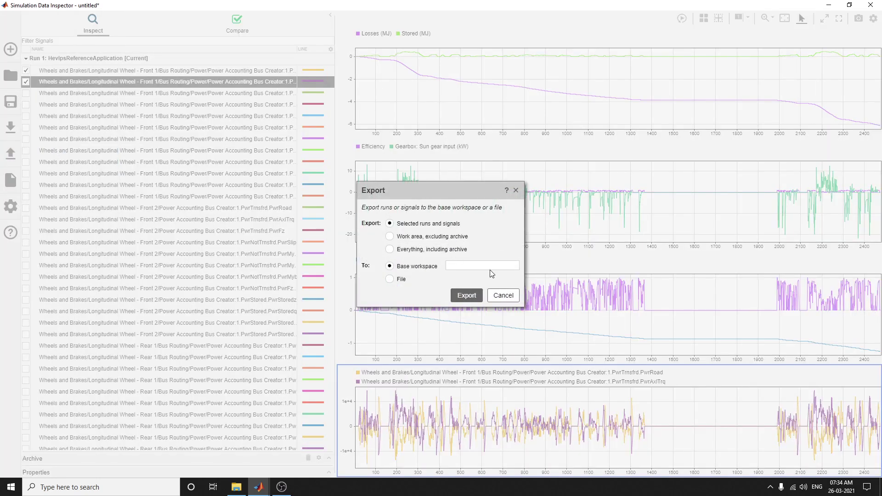
{"action": "left_click", "coordinate": [503, 295]}
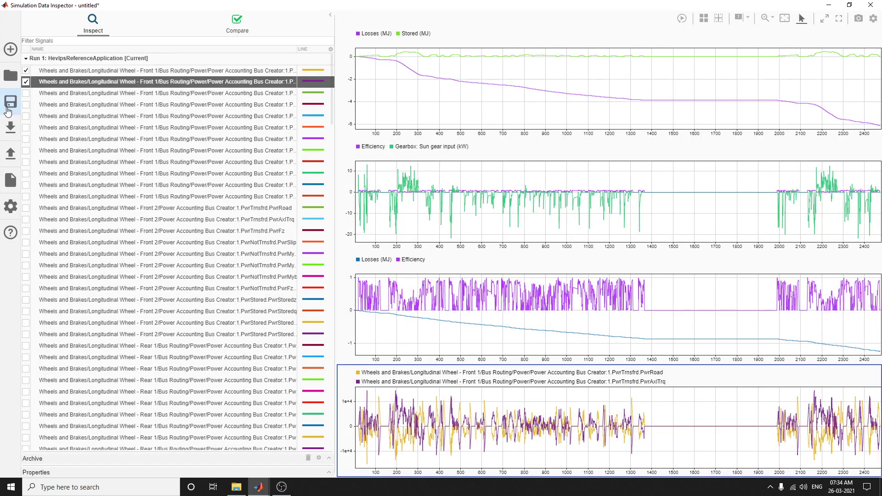
{"action": "mouse_move", "coordinate": [9, 107]}
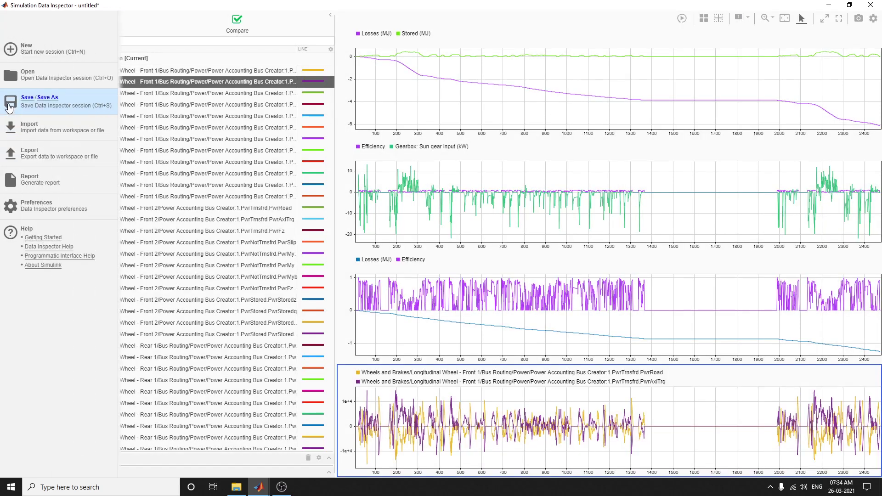
{"action": "left_click", "coordinate": [40, 104]}
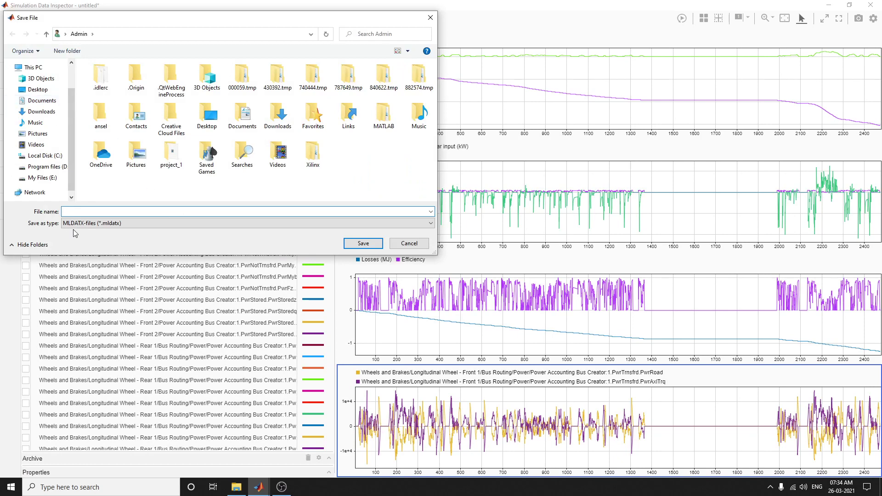
{"action": "left_click", "coordinate": [360, 222]}
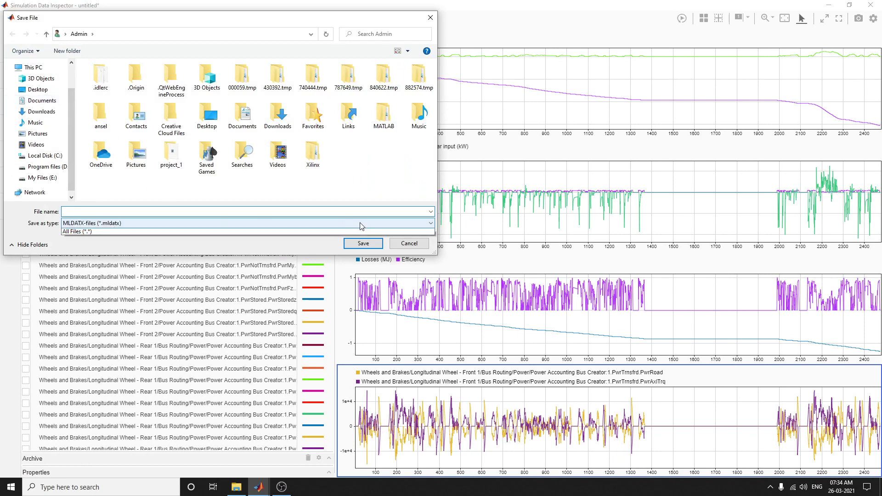
{"action": "left_click", "coordinate": [361, 222]}
{"action": "left_click", "coordinate": [406, 244]}
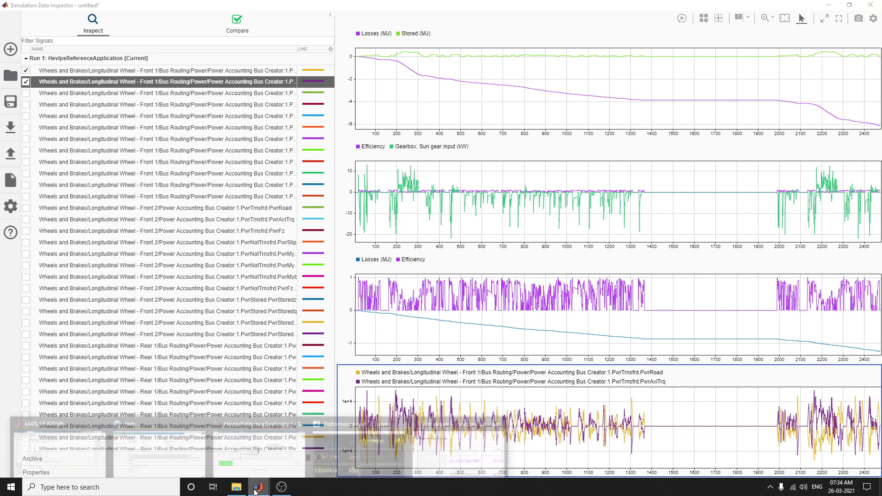
- Enable Cursor Measurements in the Performance and FE Scope, with markers at 618.5 s and 1855.5 s
{"action": "mouse_move", "coordinate": [258, 487]}
{"action": "left_click", "coordinate": [337, 452]}
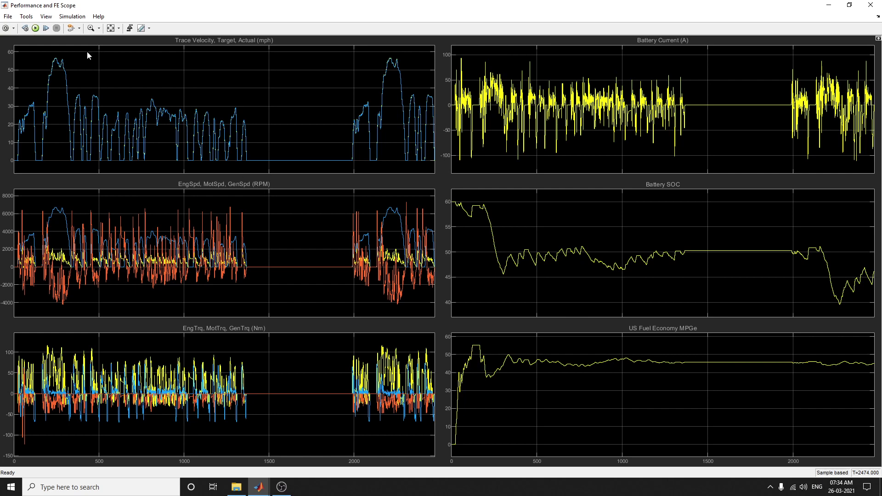
{"action": "left_click", "coordinate": [46, 16]}
{"action": "mouse_move", "coordinate": [19, 18]}
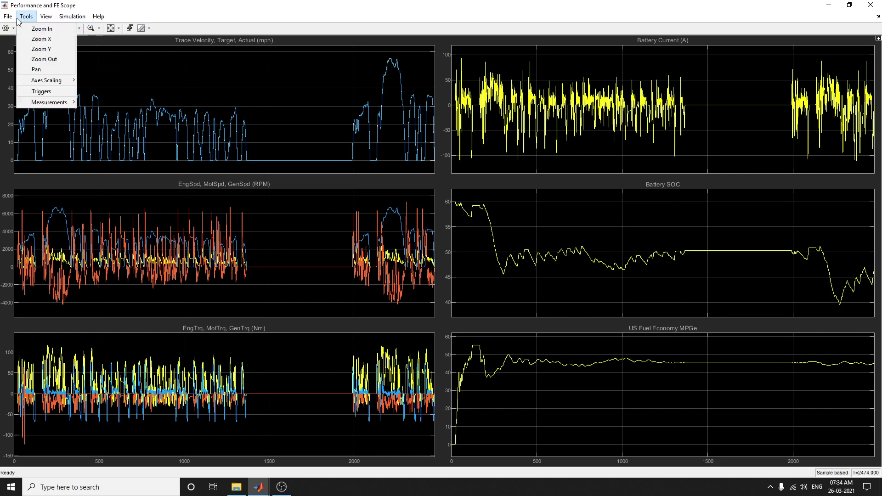
{"action": "mouse_move", "coordinate": [42, 102]}
{"action": "left_click", "coordinate": [121, 114]}
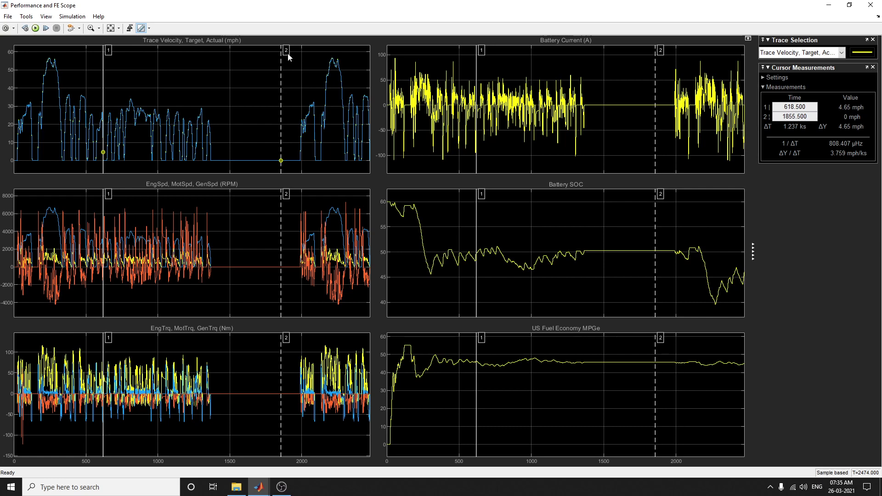
- Move the second cursor to about 1004 s and show signal statistics for the engine/motor/generator speed trace
{"action": "left_click_drag", "start_coordinate": [286, 51], "coordinate": [159, 70]}
{"action": "left_click", "coordinate": [842, 53]}
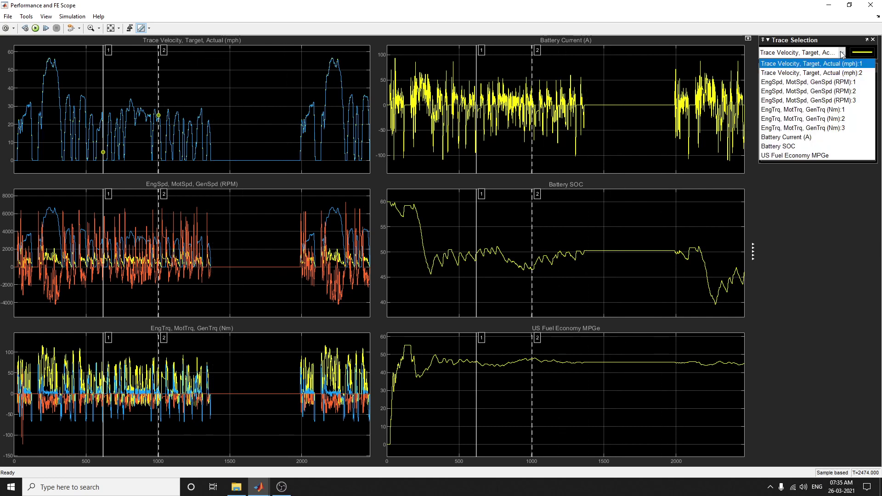
{"action": "left_click", "coordinate": [819, 94]}
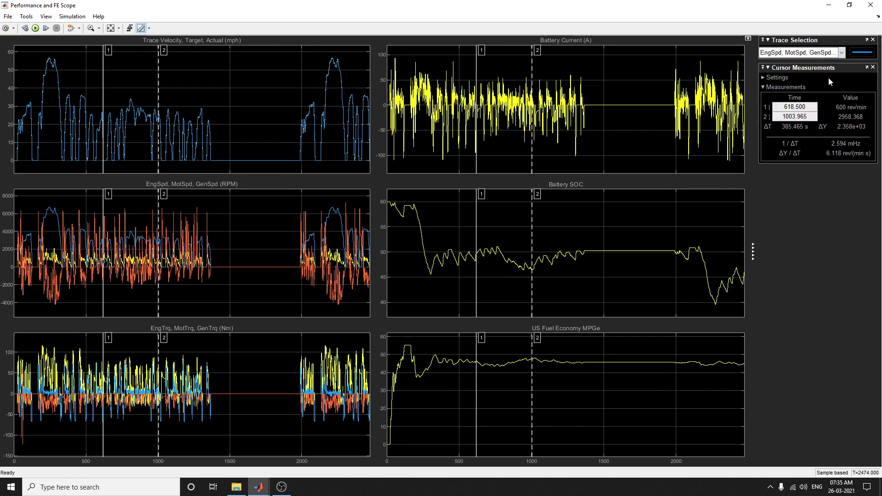
{"action": "left_click", "coordinate": [46, 16]}
{"action": "mouse_move", "coordinate": [41, 102]}
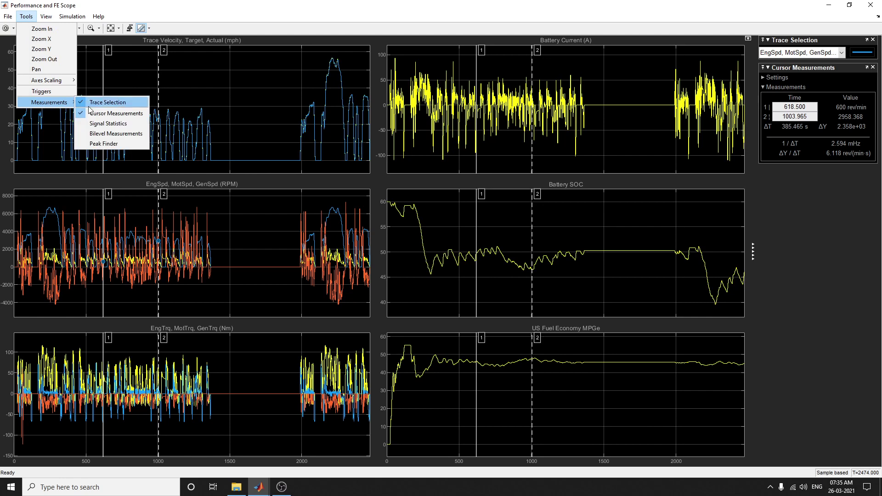
{"action": "left_click", "coordinate": [101, 123]}
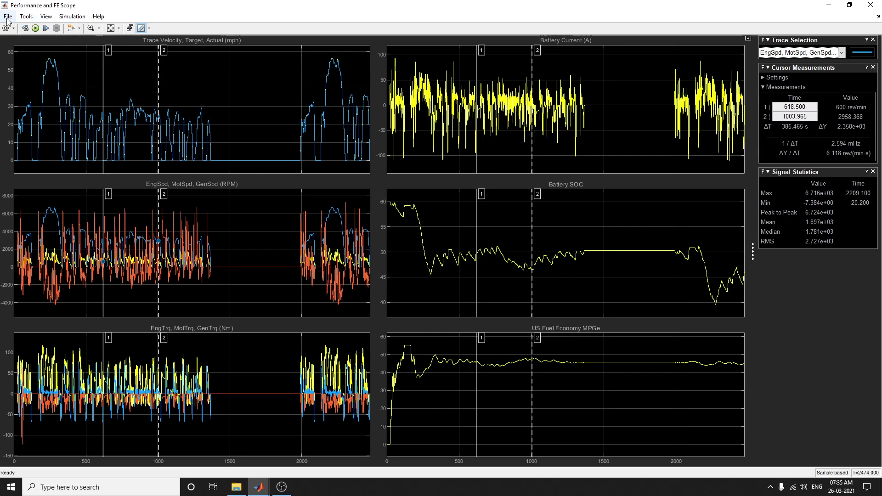
- Add bilevel measurements, show legends on every plot, expand Overshoots / Undershoots, and return to MATLAB
{"action": "left_click", "coordinate": [30, 18]}
{"action": "mouse_move", "coordinate": [59, 98]}
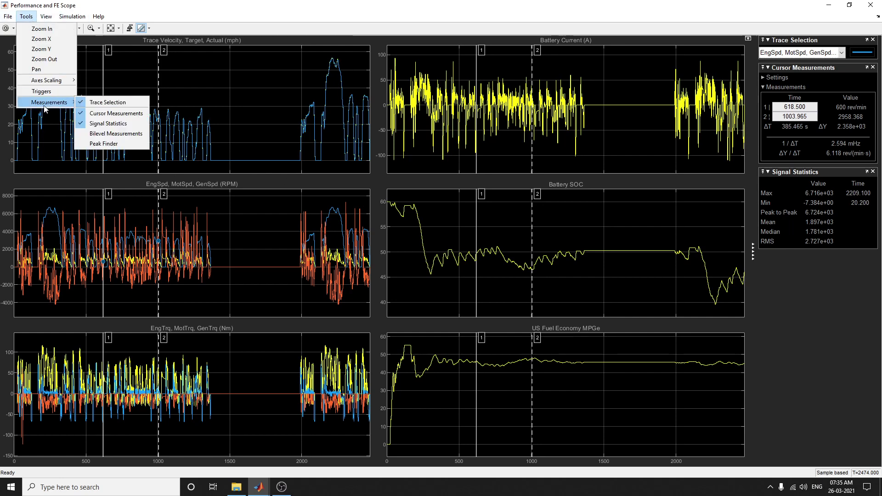
{"action": "left_click", "coordinate": [114, 136]}
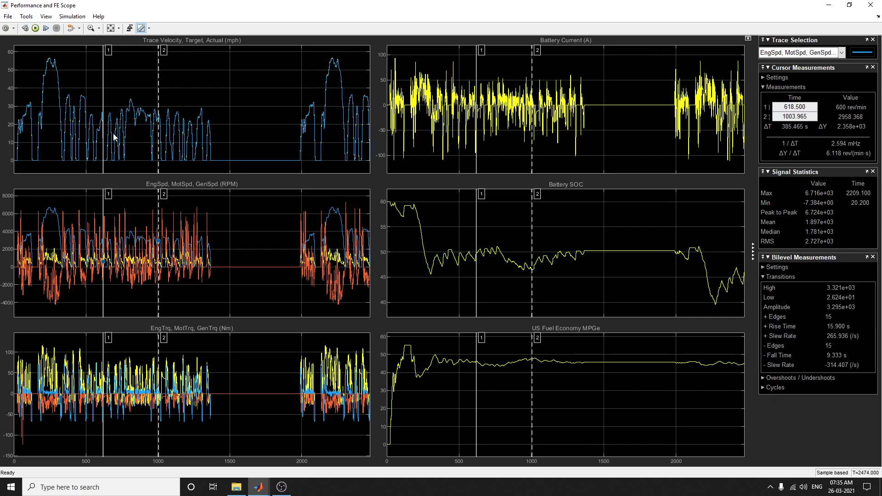
{"action": "left_click", "coordinate": [46, 17]}
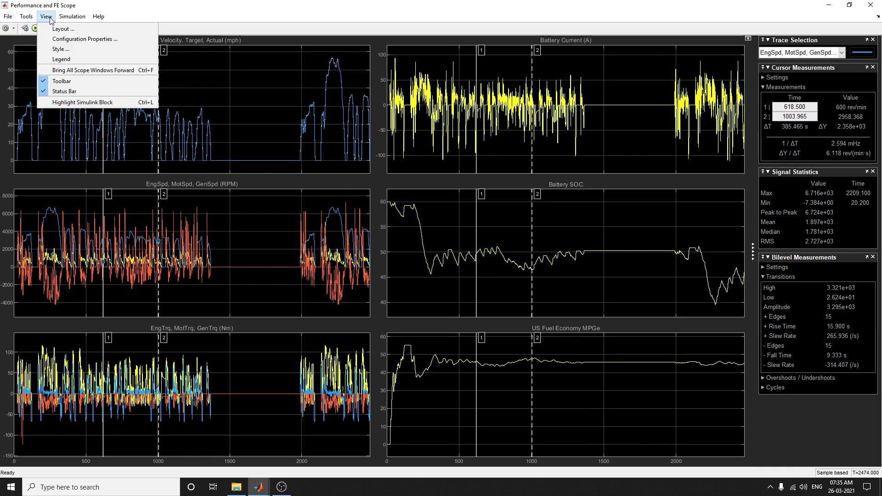
{"action": "left_click", "coordinate": [61, 59]}
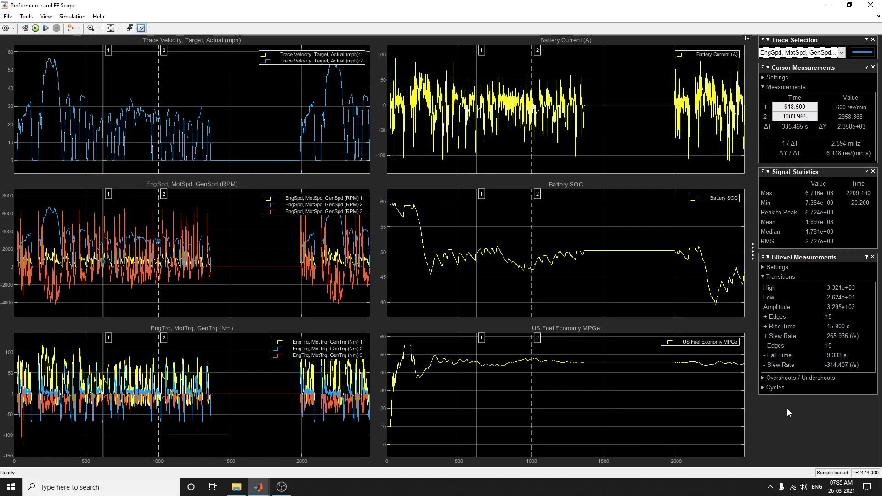
{"action": "left_click", "coordinate": [763, 378]}
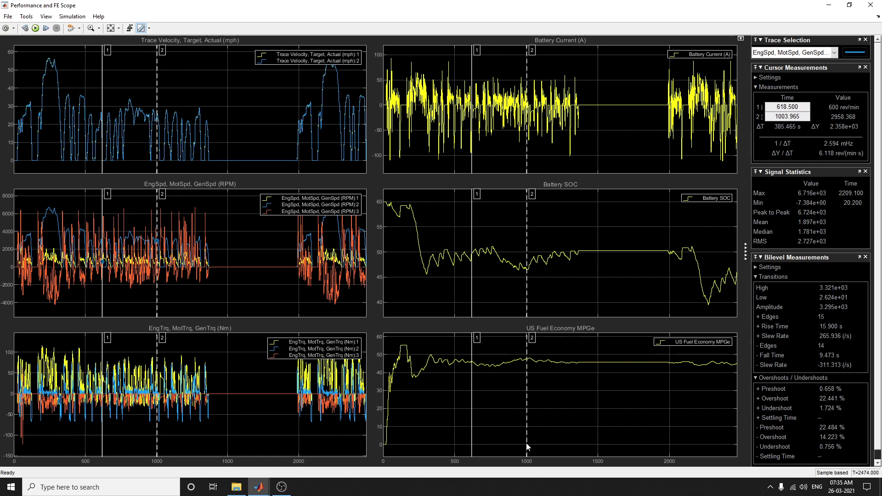
{"action": "mouse_move", "coordinate": [266, 487]}
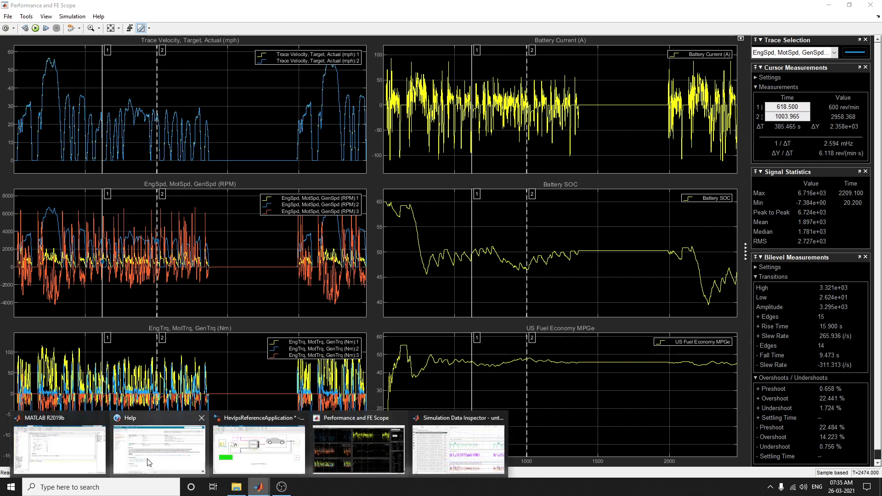
{"action": "left_click", "coordinate": [36, 450]}
- Save the GenerateEnergyReport live script into the Desktop\ev project folder
{"action": "left_click", "coordinate": [189, 117]}
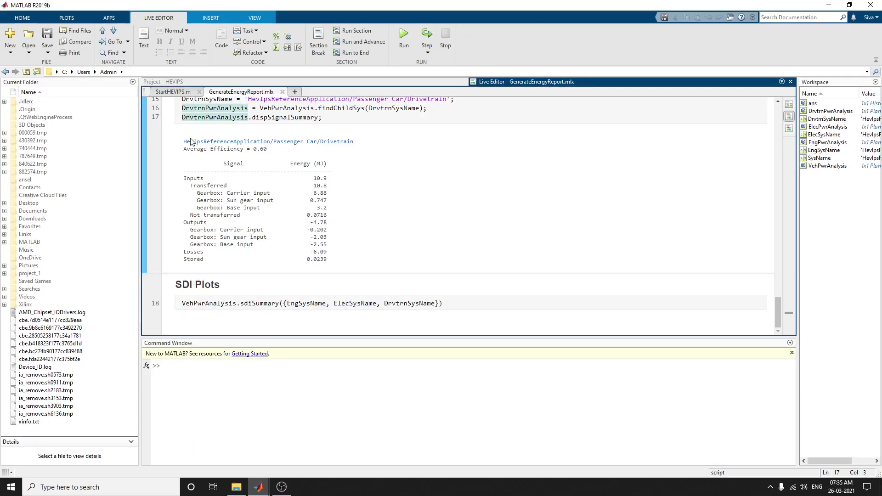
{"action": "left_click", "coordinate": [61, 54]}
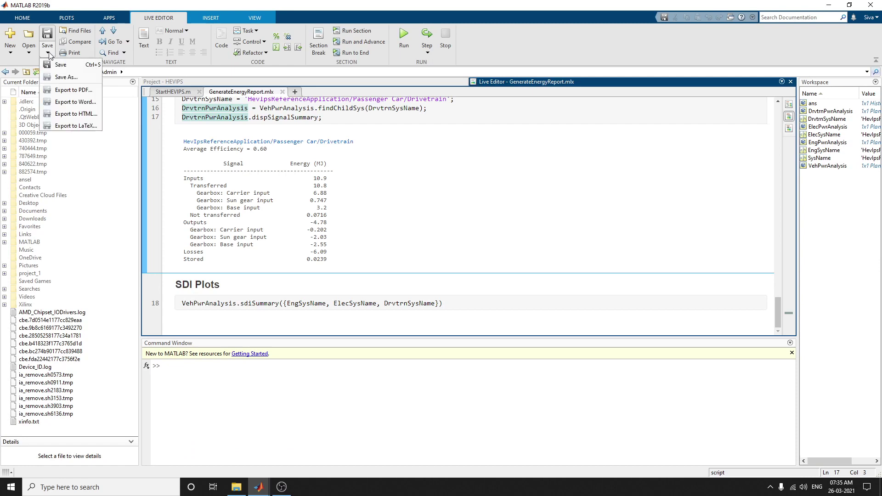
{"action": "left_click", "coordinate": [70, 82]}
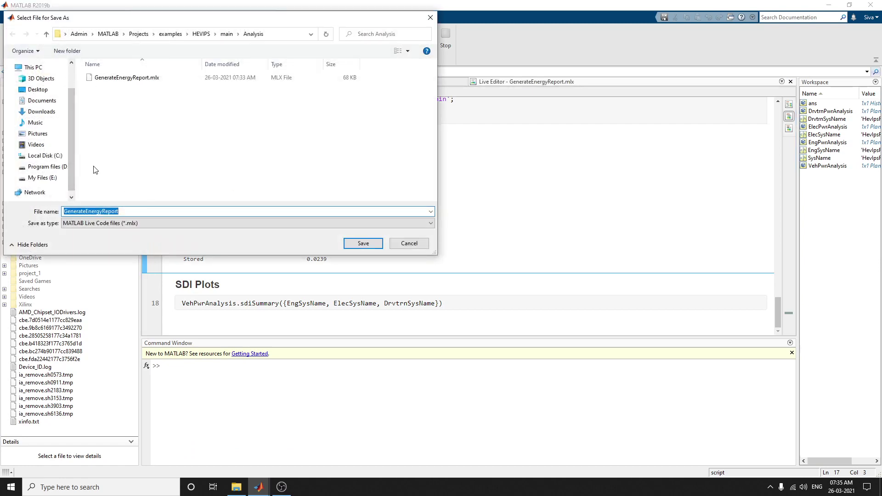
{"action": "left_click", "coordinate": [37, 92]}
{"action": "left_click", "coordinate": [132, 223]}
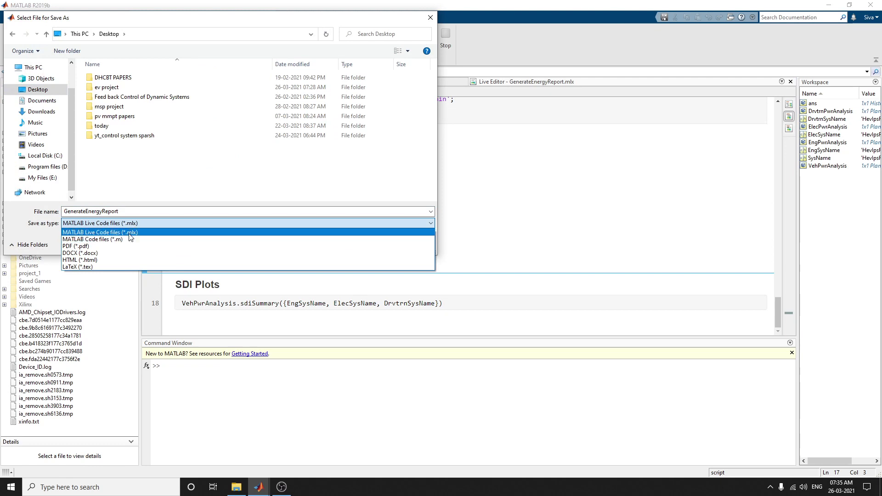
{"action": "left_click", "coordinate": [129, 234]}
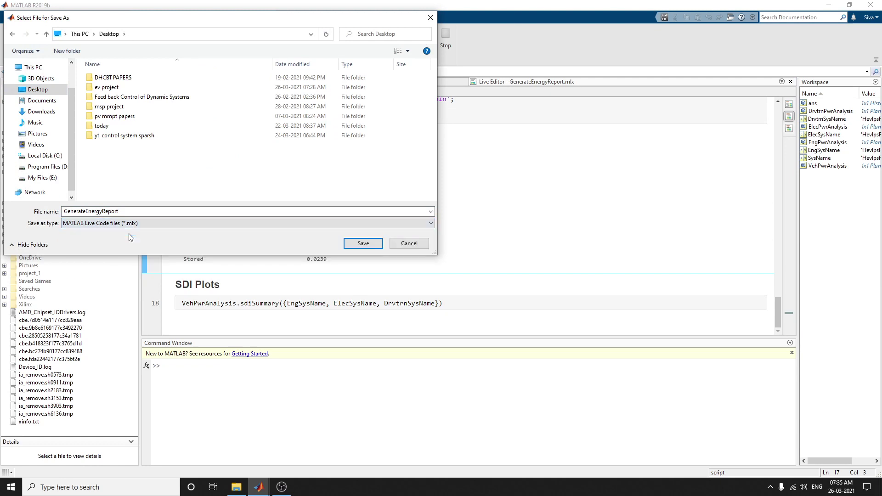
{"action": "double_click", "coordinate": [107, 87]}
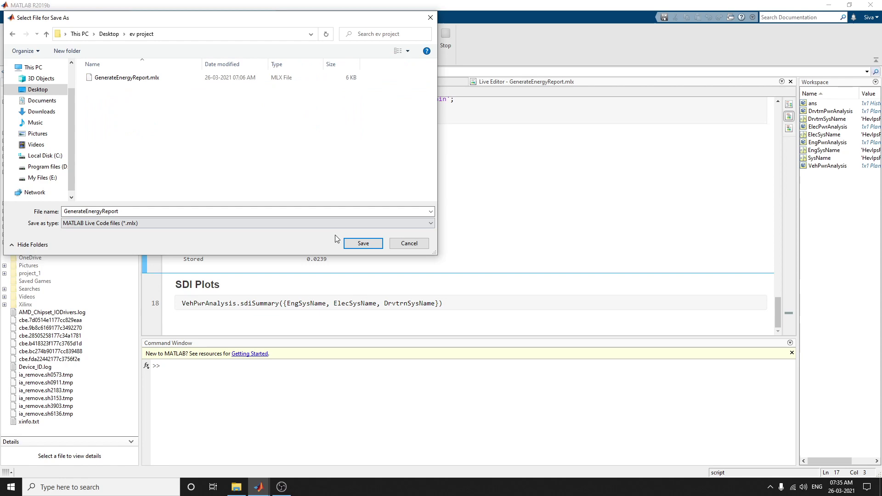
{"action": "left_click", "coordinate": [359, 244]}
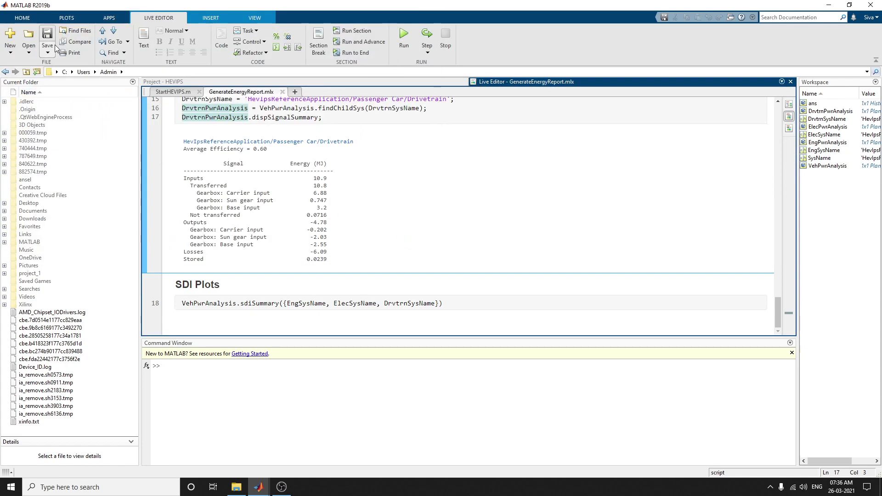
- Reopen Save As, look over the available file types, and cancel
{"action": "left_click", "coordinate": [50, 54]}
{"action": "left_click", "coordinate": [66, 77]}
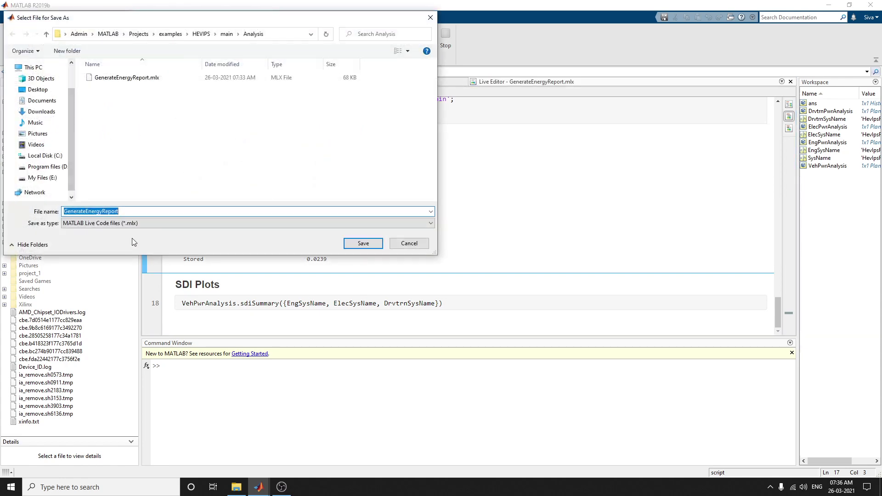
{"action": "left_click", "coordinate": [126, 223]}
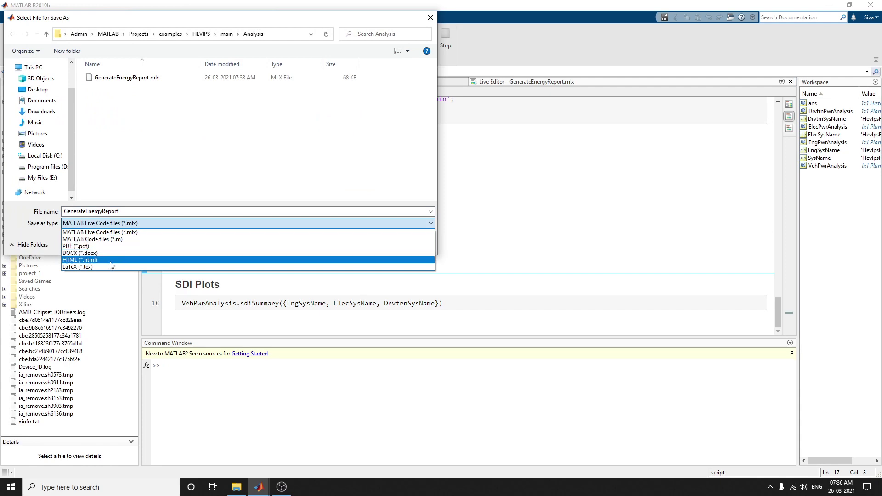
{"action": "left_click", "coordinate": [186, 167]}
{"action": "left_click", "coordinate": [399, 249]}
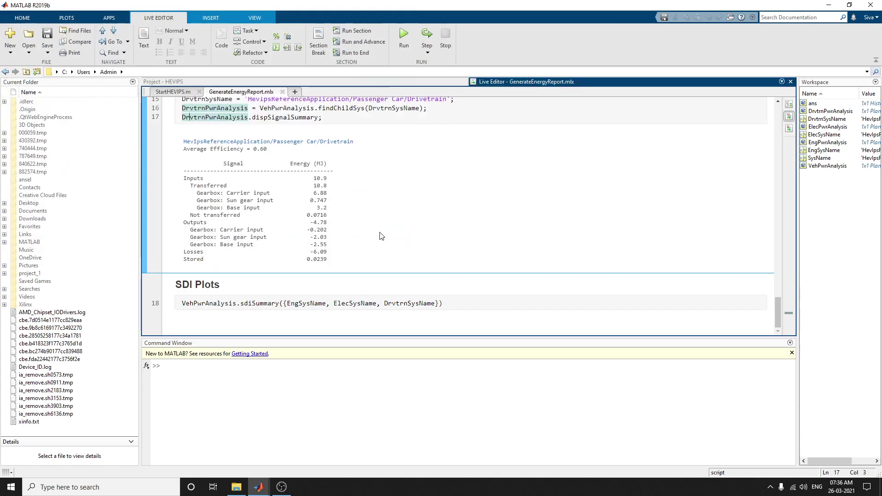
- Export the live script as PDF to the Desktop, replacing the existing GenerateEnergyReport.pdf
{"action": "left_click", "coordinate": [50, 54]}
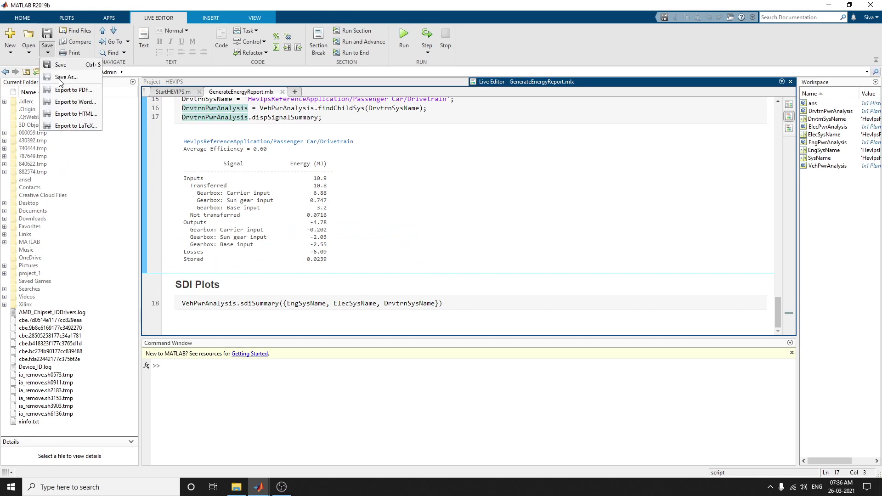
{"action": "left_click", "coordinate": [69, 91]}
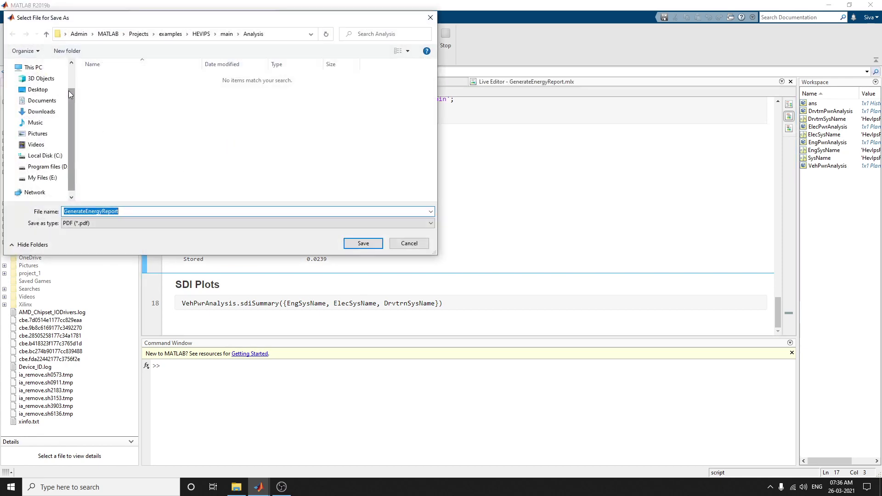
{"action": "left_click", "coordinate": [38, 91]}
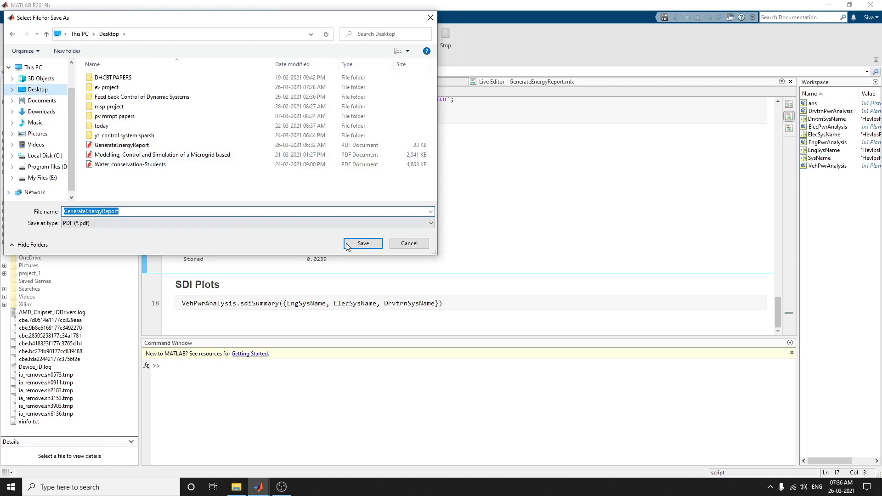
{"action": "left_click", "coordinate": [363, 243]}
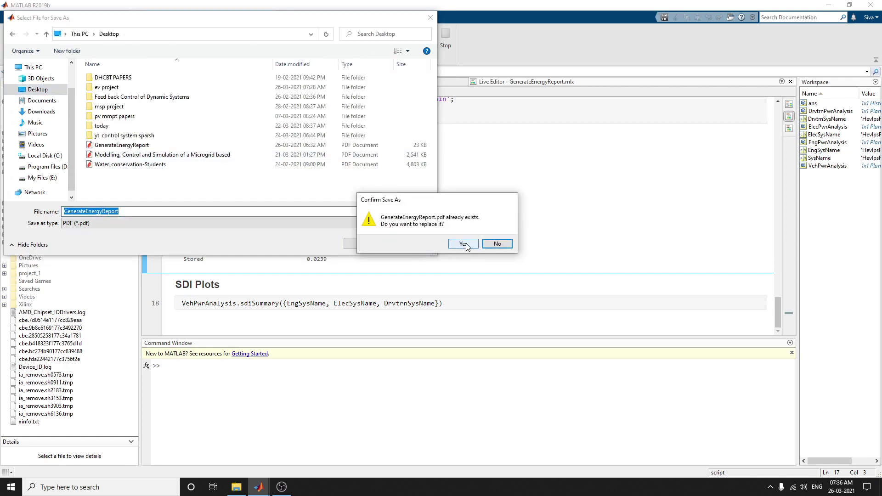
{"action": "left_click", "coordinate": [463, 243]}
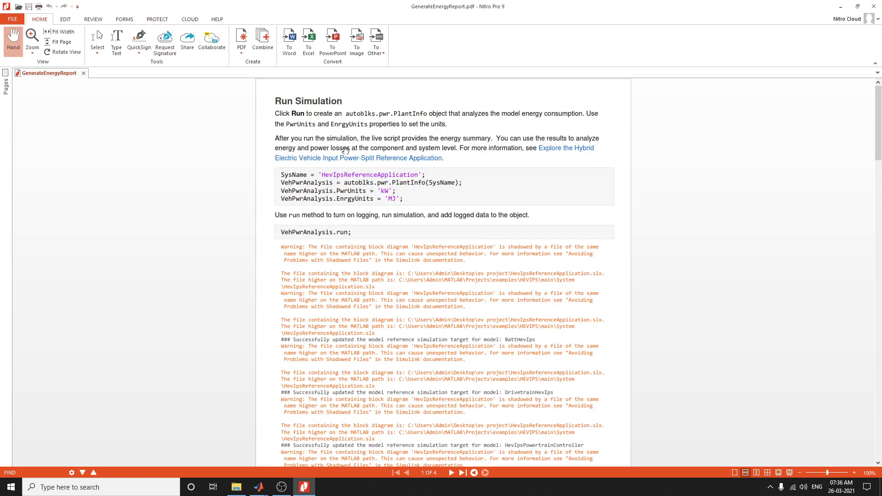
- Scroll GenerateEnergyReport.pdf down to page 4, showing the Drivetrain Plant Summary and SDI Plots
{"action": "scroll", "coordinate": [361, 196], "scroll_direction": "down", "scroll_amount": 10}
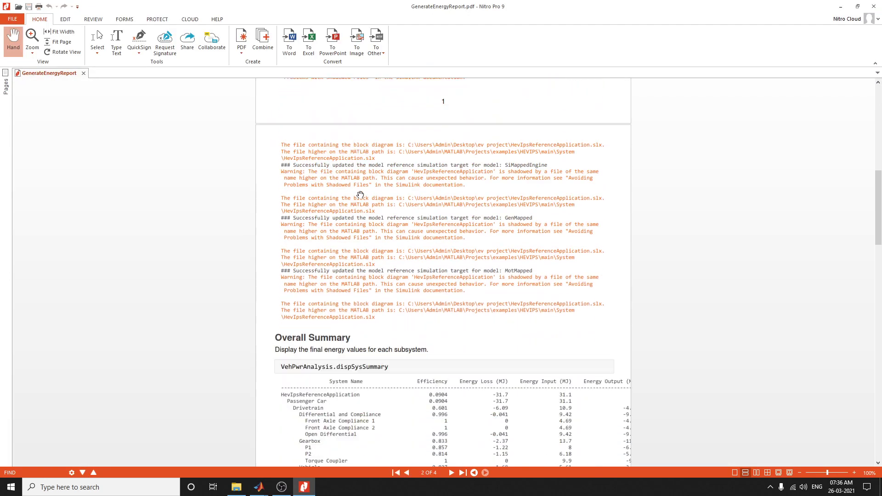
{"action": "scroll", "coordinate": [360, 195], "scroll_direction": "down", "scroll_amount": 10}
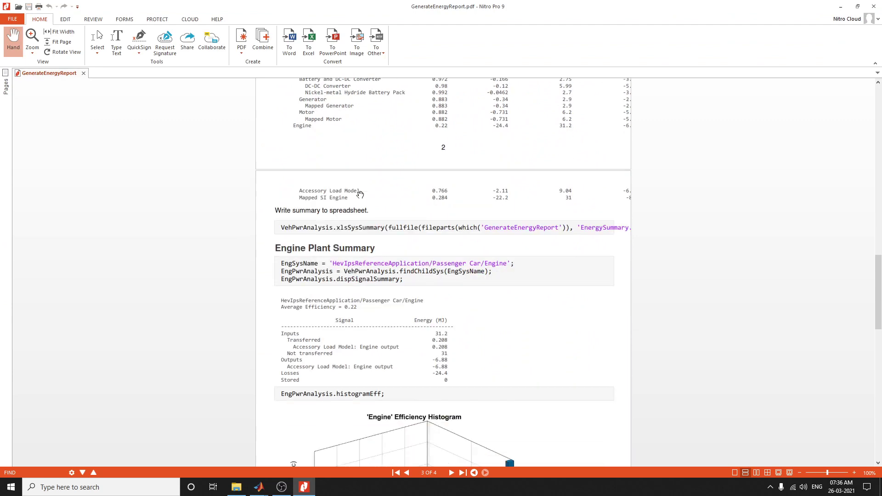
{"action": "scroll", "coordinate": [361, 196], "scroll_direction": "down", "scroll_amount": 10}
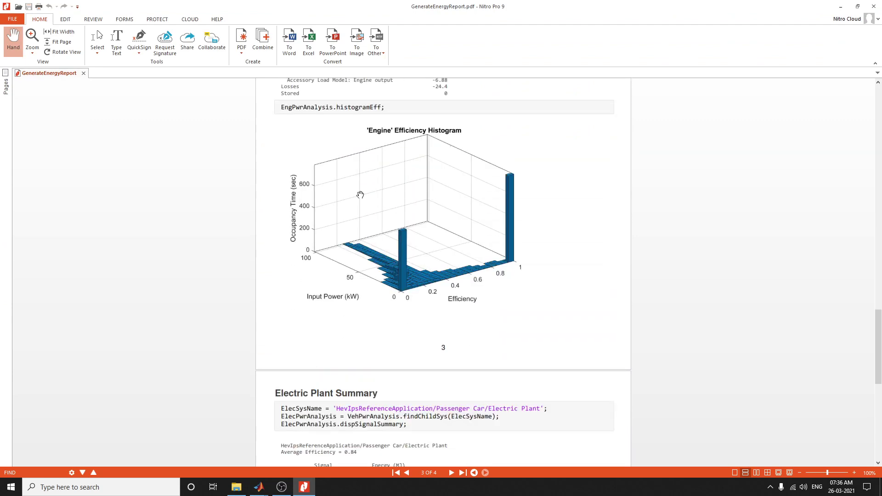
{"action": "scroll", "coordinate": [360, 195], "scroll_direction": "down", "scroll_amount": 10}
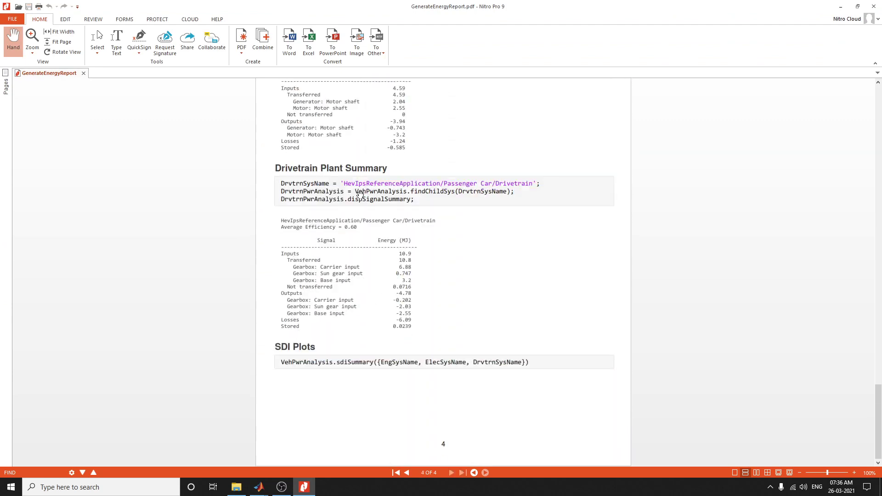